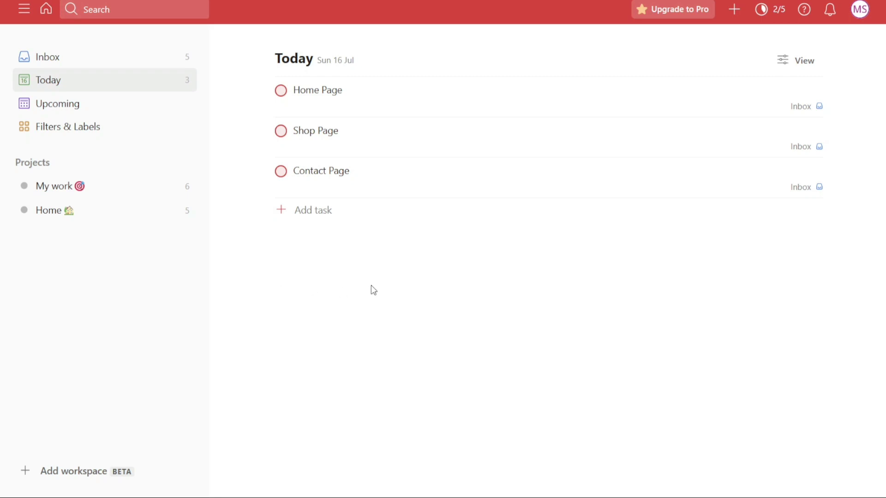
Try adding a smiling emoji to a new today task, then discard the draft
{"action": "left_click", "coordinate": [322, 220]}
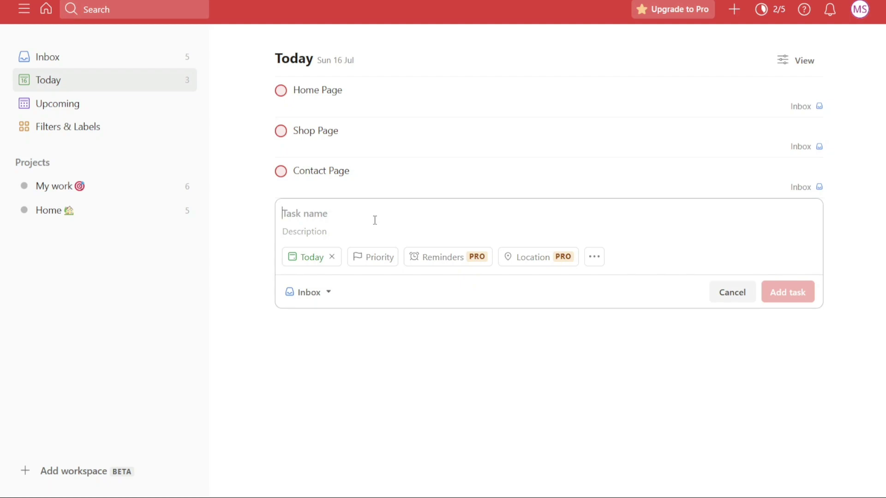
{"action": "key", "text": "super+period"}
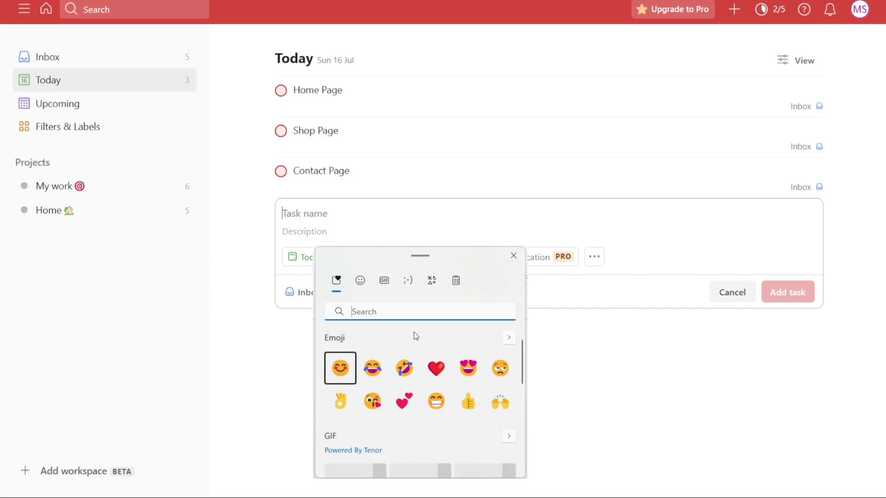
{"action": "left_click", "coordinate": [339, 369]}
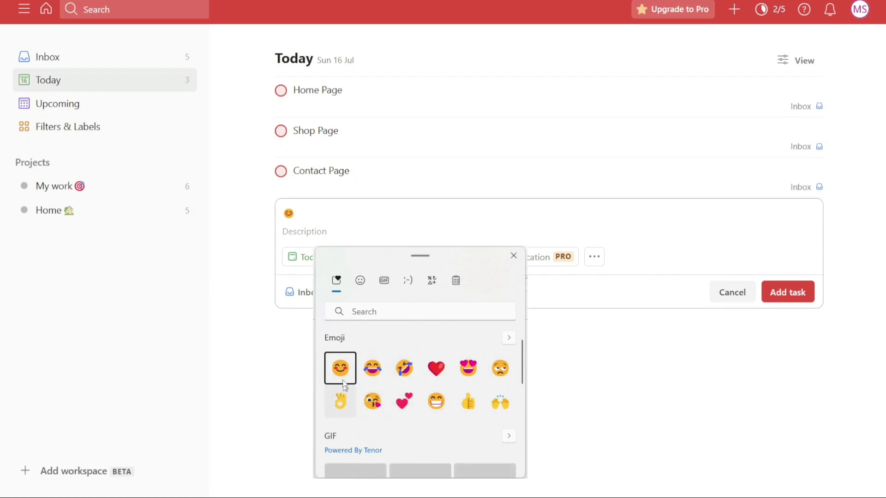
{"action": "left_click", "coordinate": [363, 276]}
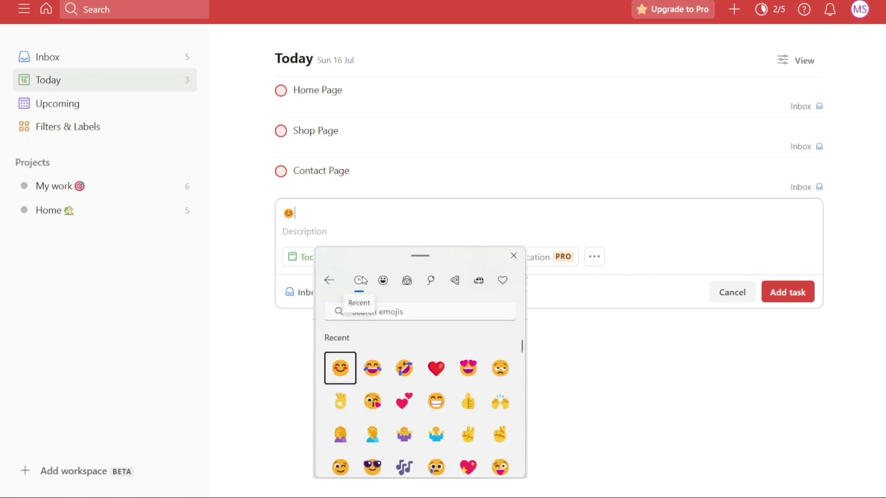
{"action": "left_click", "coordinate": [383, 281]}
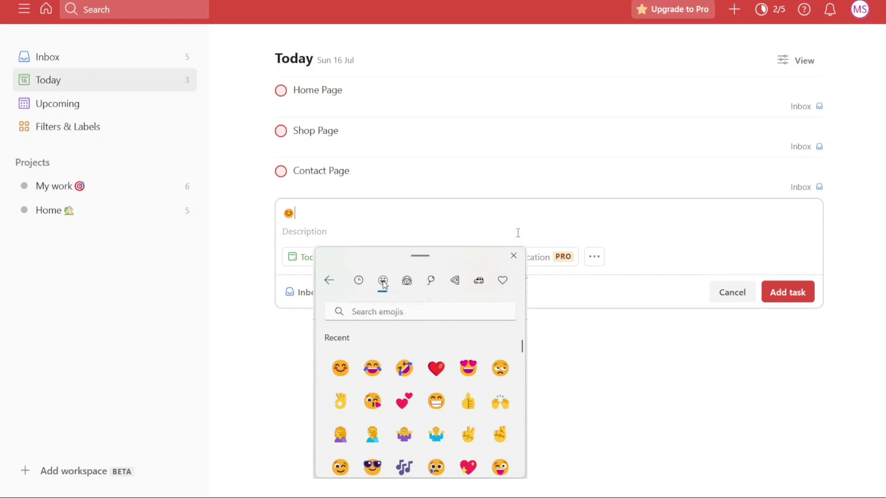
{"action": "left_click", "coordinate": [715, 299]}
{"action": "left_click", "coordinate": [721, 299]}
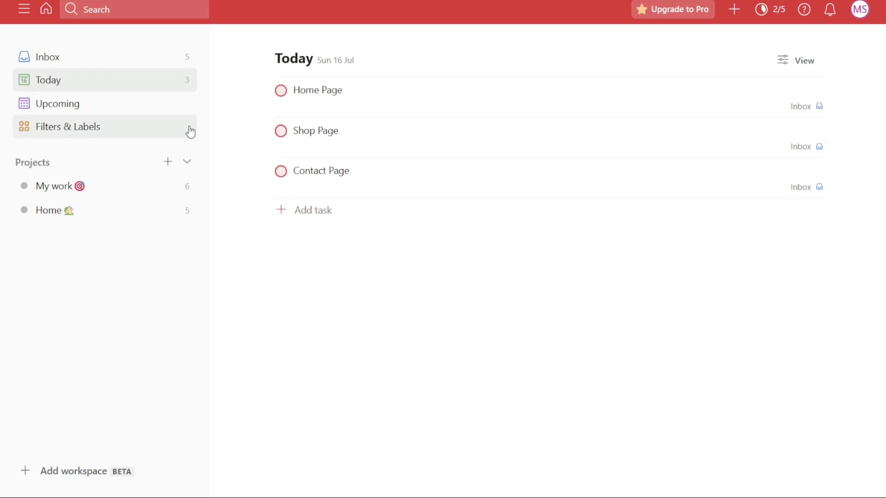
In Filters & Labels, insert an emoji at the start of the Assigned to me filter's name
{"action": "left_click", "coordinate": [116, 134]}
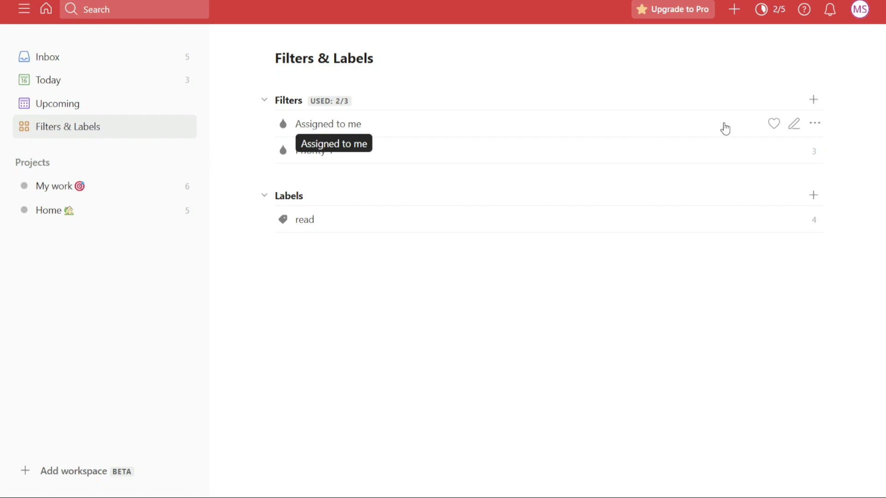
{"action": "left_click", "coordinate": [794, 125]}
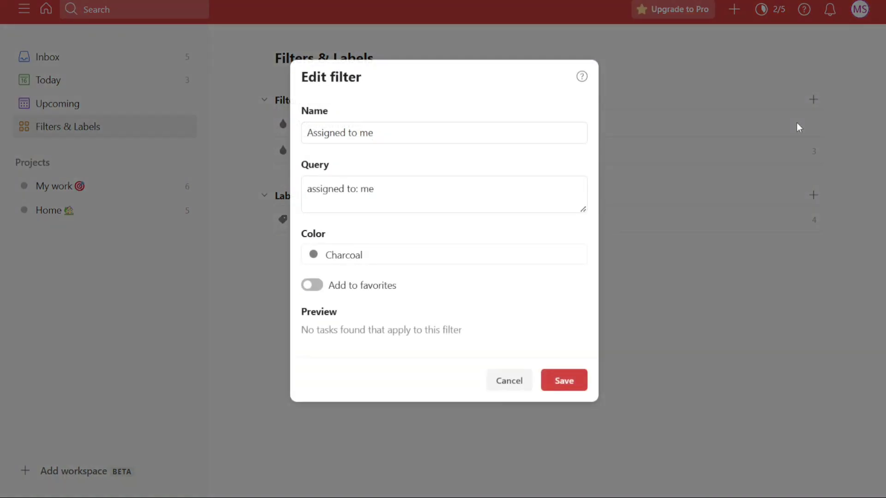
{"action": "left_click", "coordinate": [426, 141]}
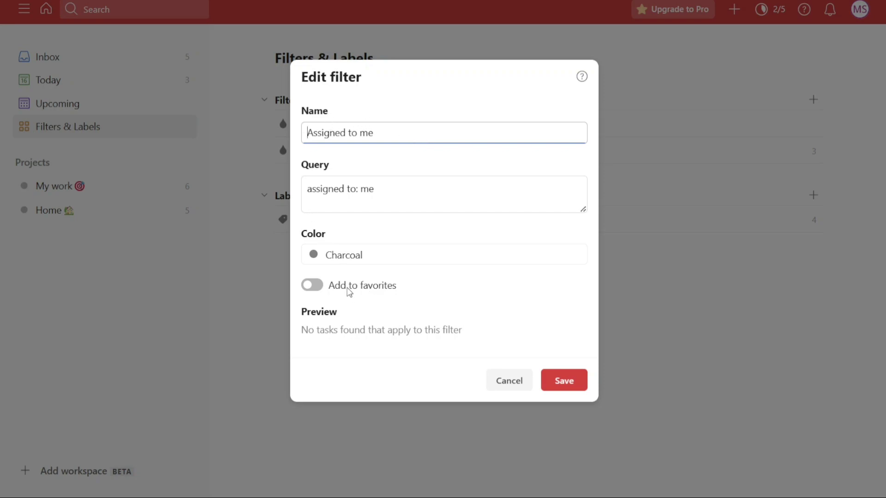
{"action": "key", "text": "super+period"}
{"action": "key", "text": "Return"}
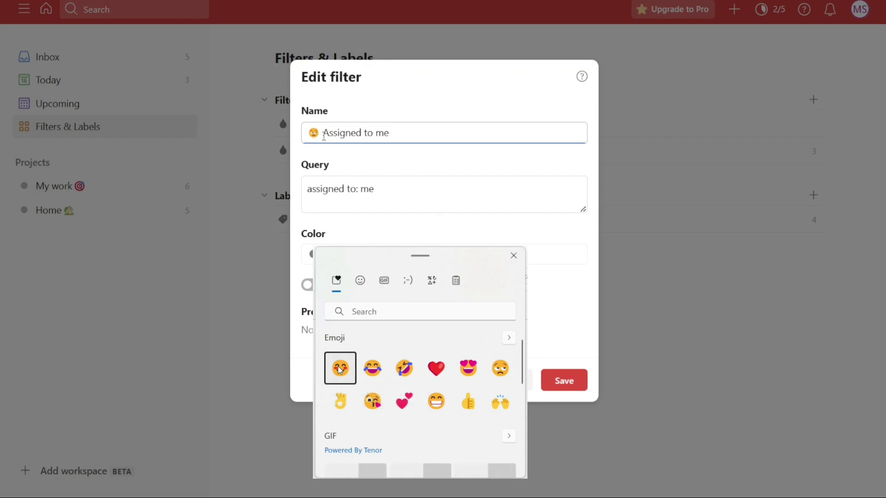
{"action": "left_click_drag", "start_coordinate": [325, 136], "coordinate": [375, 137]}
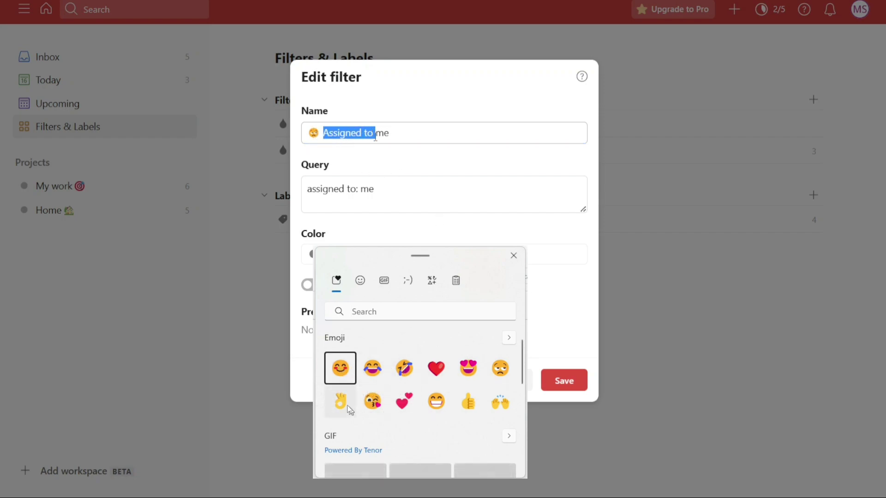
{"action": "left_click", "coordinate": [406, 150]}
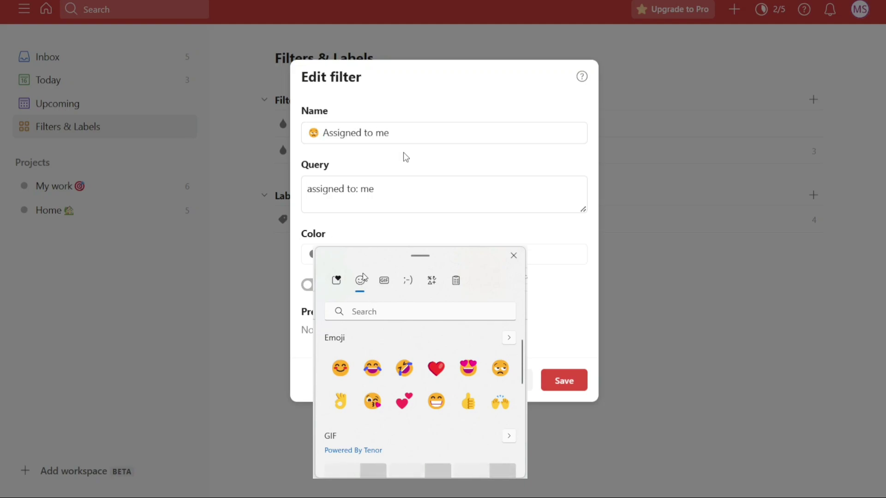
Save the renamed filter, then append an OK-hand emoji to the Contact Page task title
{"action": "left_click", "coordinate": [572, 386]}
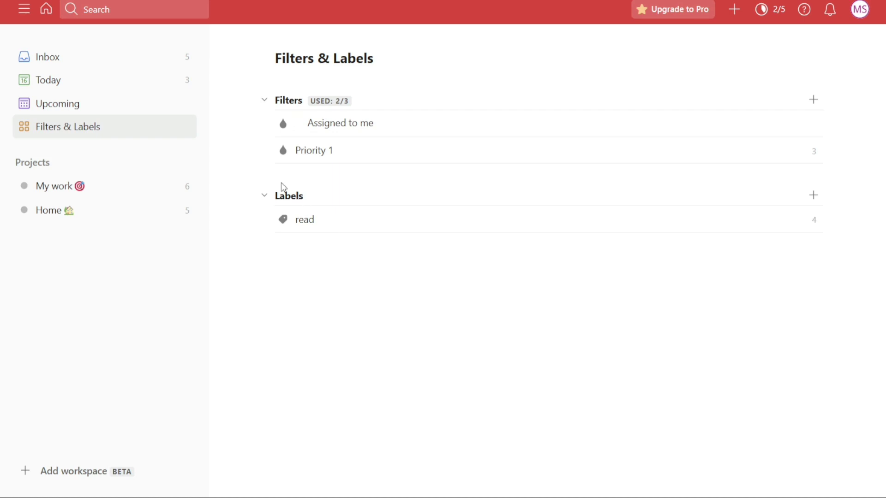
{"action": "left_click", "coordinate": [72, 81]}
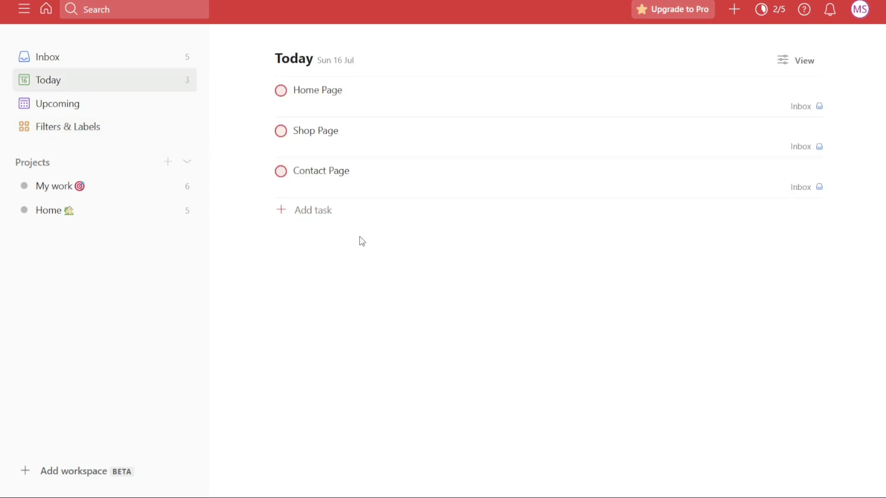
{"action": "left_click", "coordinate": [314, 171]}
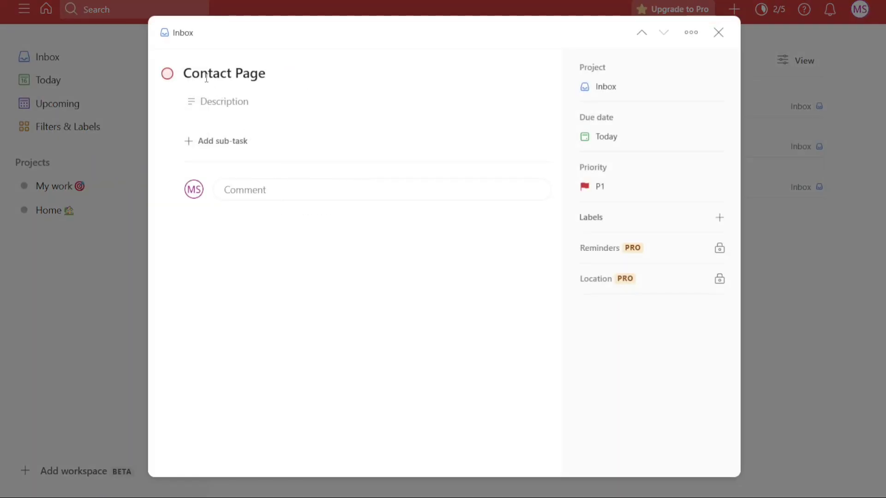
{"action": "left_click", "coordinate": [276, 79]}
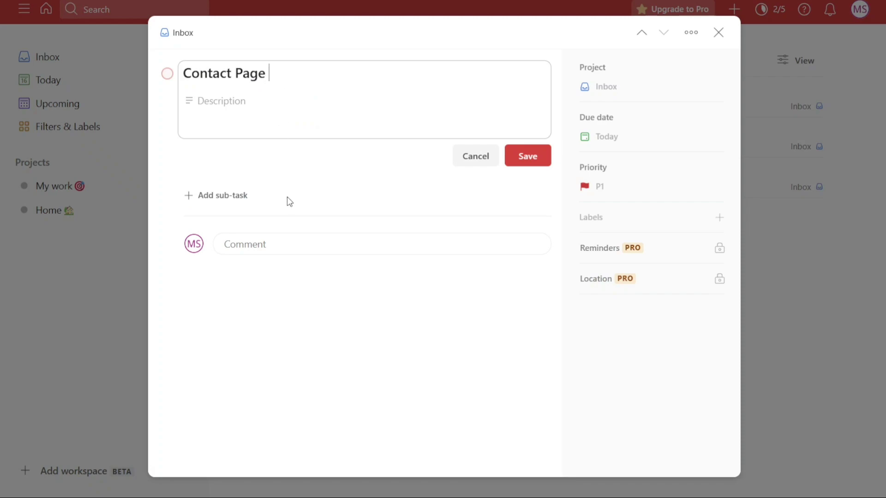
{"action": "type", "text": "👌"}
{"action": "left_click", "coordinate": [534, 160]}
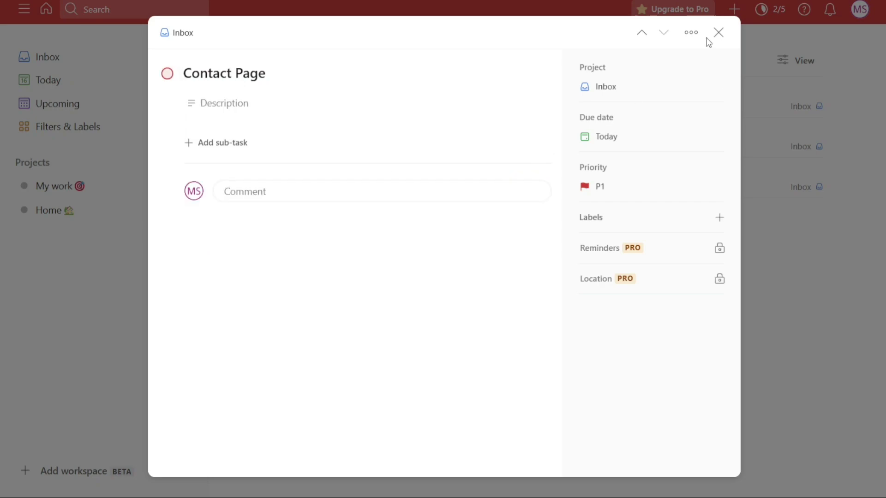
{"action": "left_click", "coordinate": [718, 33]}
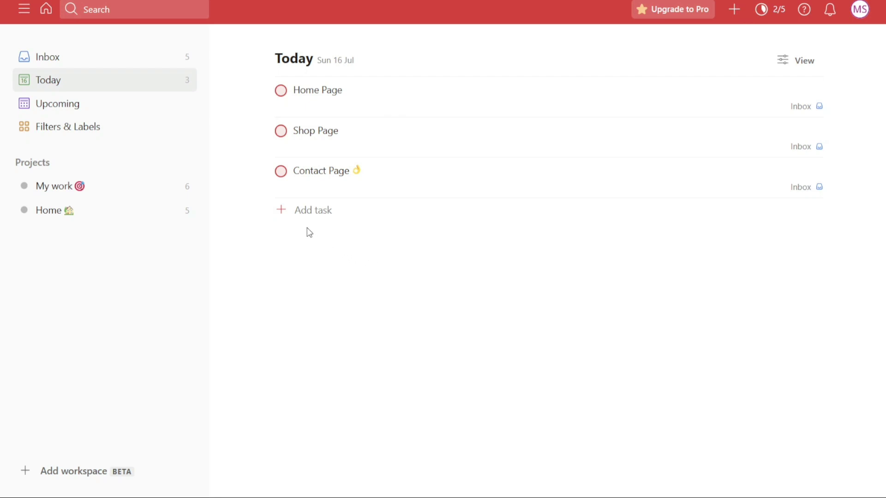
Complete the Contact Page task, glance at Upcoming, and return to Today
{"action": "left_click", "coordinate": [281, 175]}
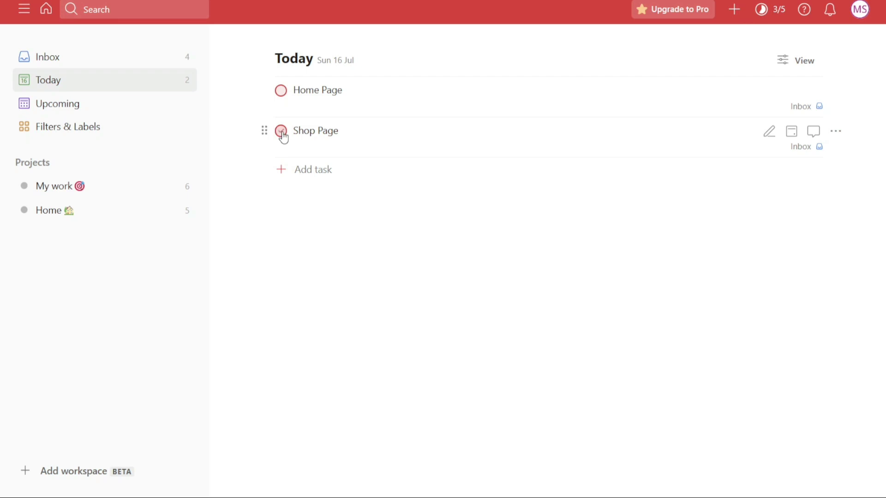
{"action": "left_click", "coordinate": [151, 109]}
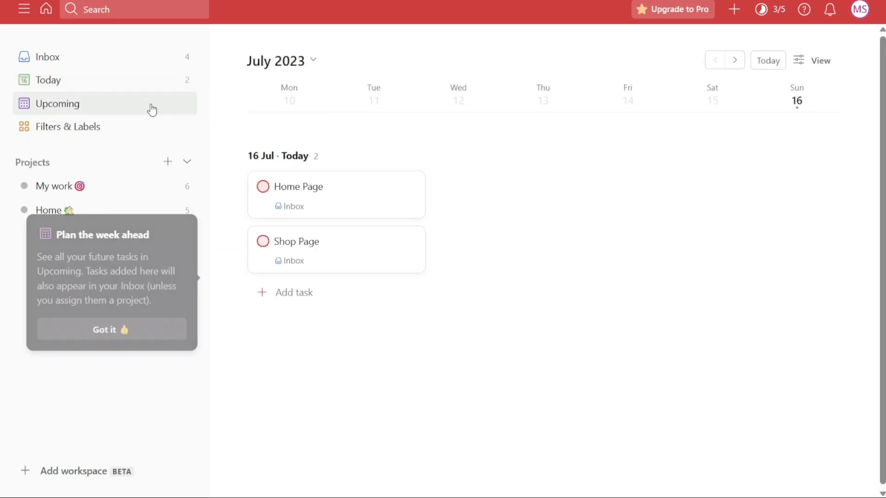
{"action": "left_click", "coordinate": [124, 84]}
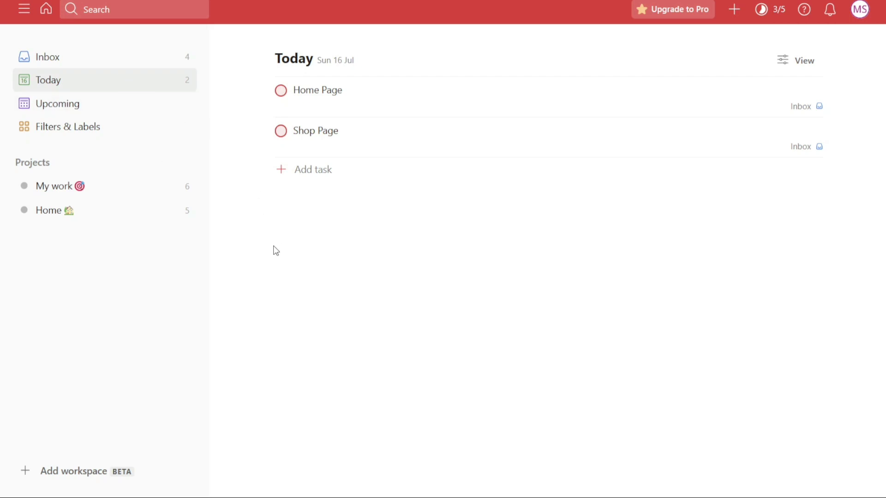
Add a 'Complete Report' task due today with an empty description
{"action": "left_click", "coordinate": [308, 170]}
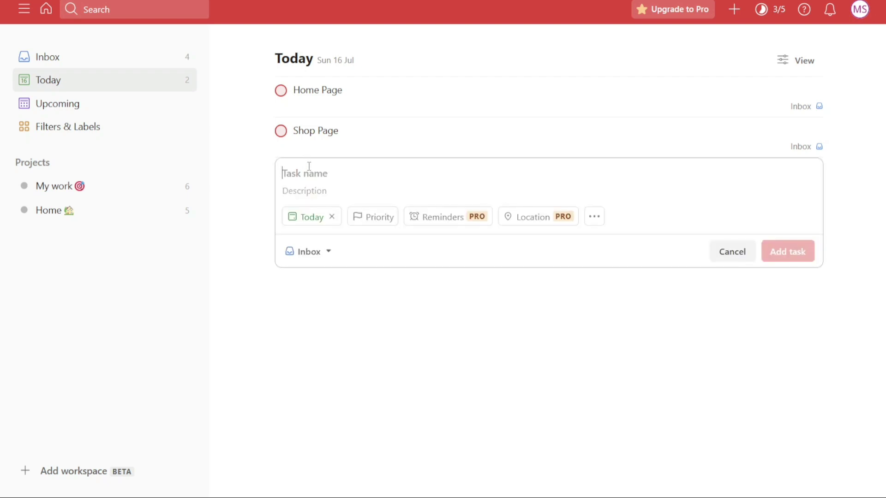
{"action": "type", "text": "Complete Report"}
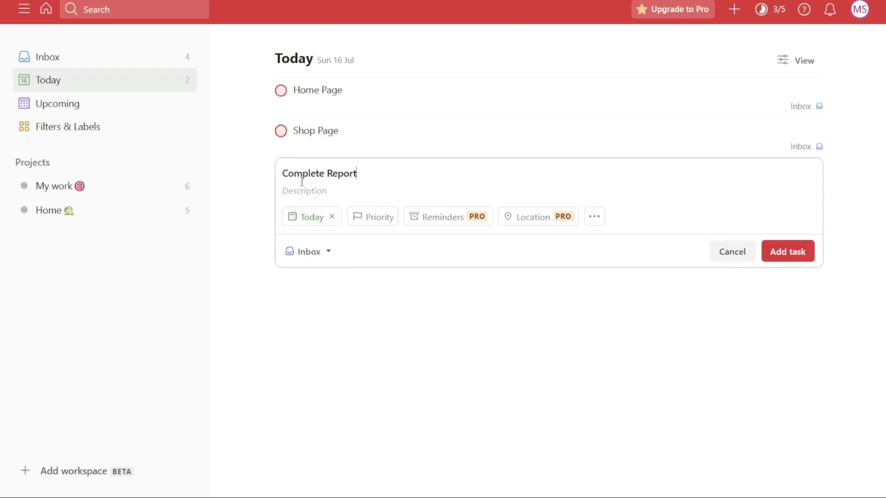
{"action": "left_click", "coordinate": [730, 255]}
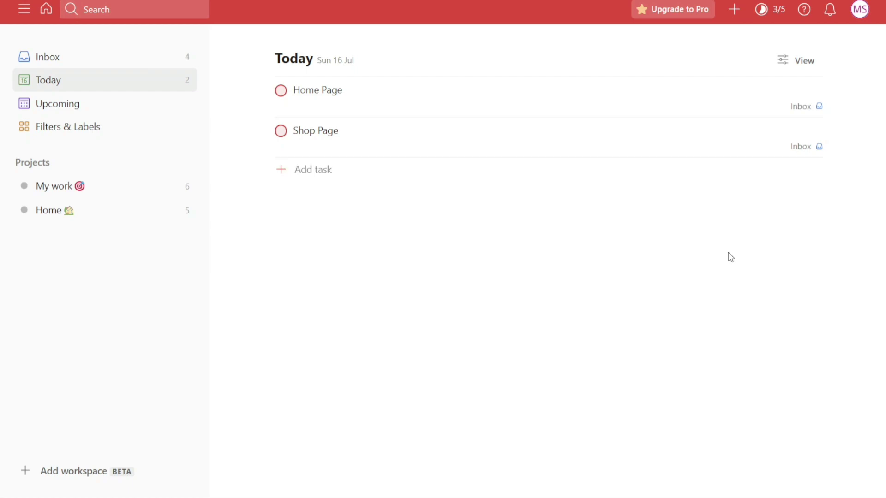
{"action": "left_click", "coordinate": [320, 176]}
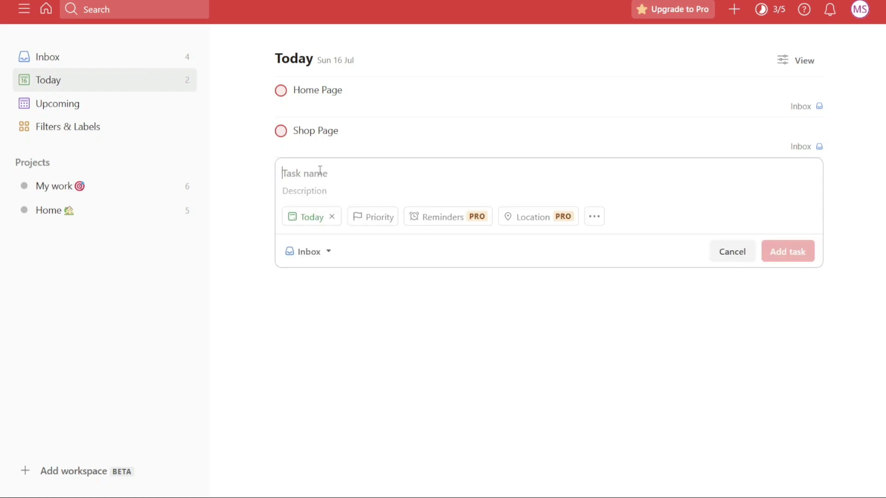
{"action": "type", "text": "Complete Report"}
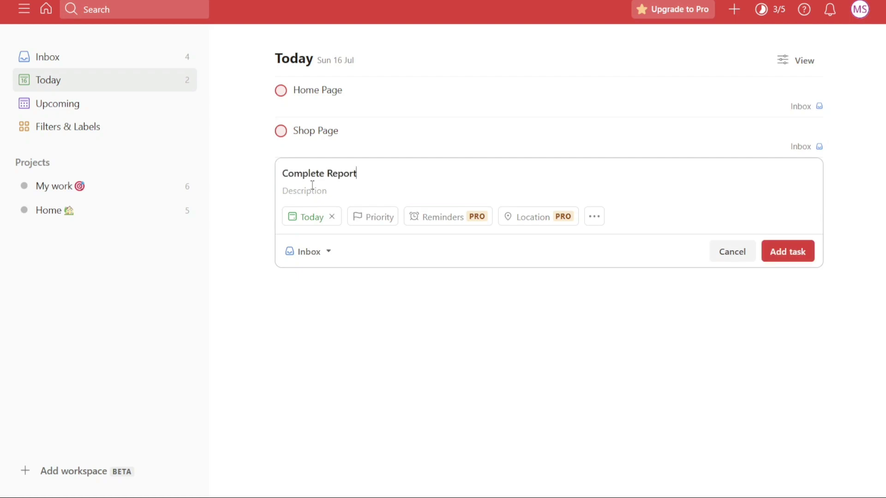
{"action": "left_click", "coordinate": [313, 191]}
{"action": "type", "text": "Bri"}
{"action": "key", "text": "BackSpace"}
{"action": "key", "text": "BackSpace"}
{"action": "key", "text": "BackSpace"}
{"action": "left_click", "coordinate": [791, 259]}
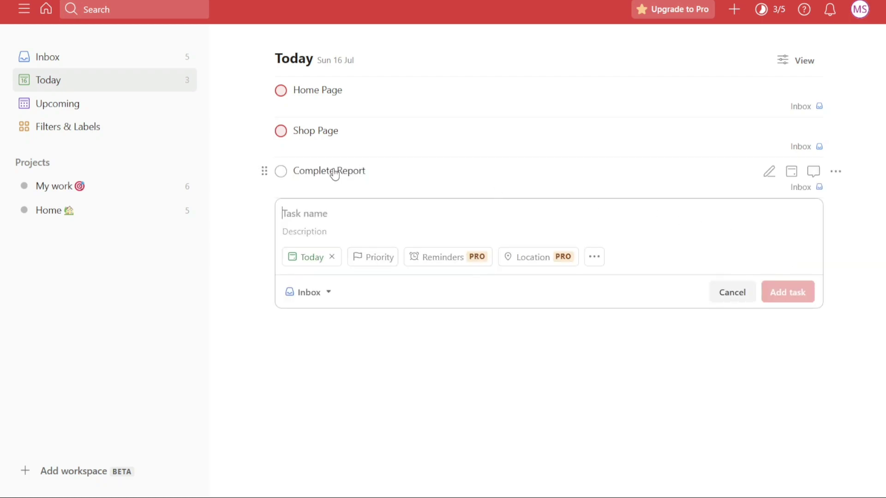
Prefix the Complete Report title with '* ' and save it
{"action": "left_click", "coordinate": [731, 299]}
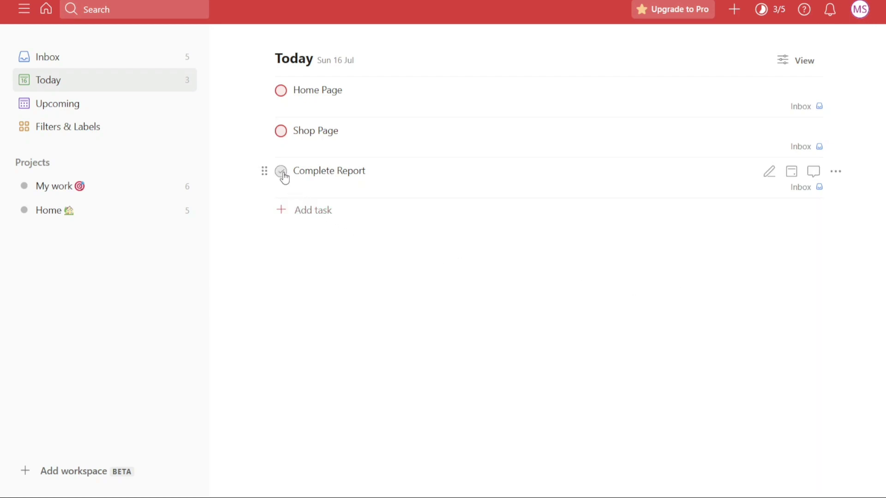
{"action": "left_click", "coordinate": [335, 173]}
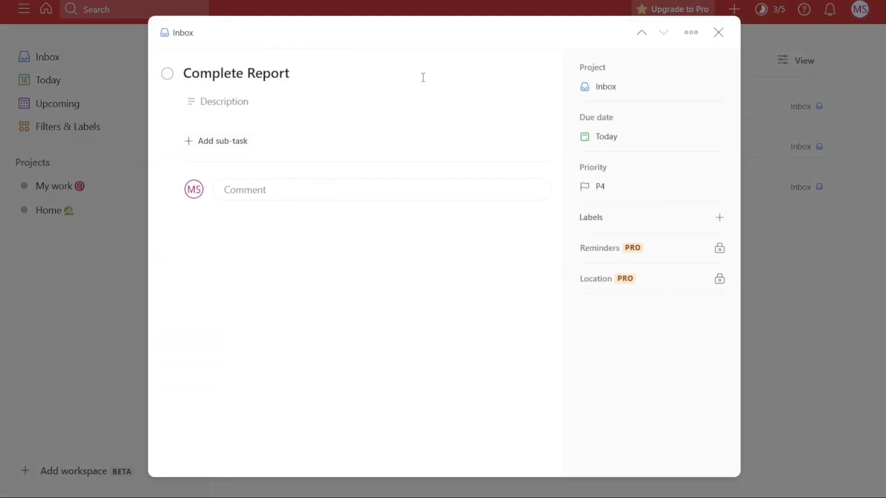
{"action": "left_click", "coordinate": [294, 73]}
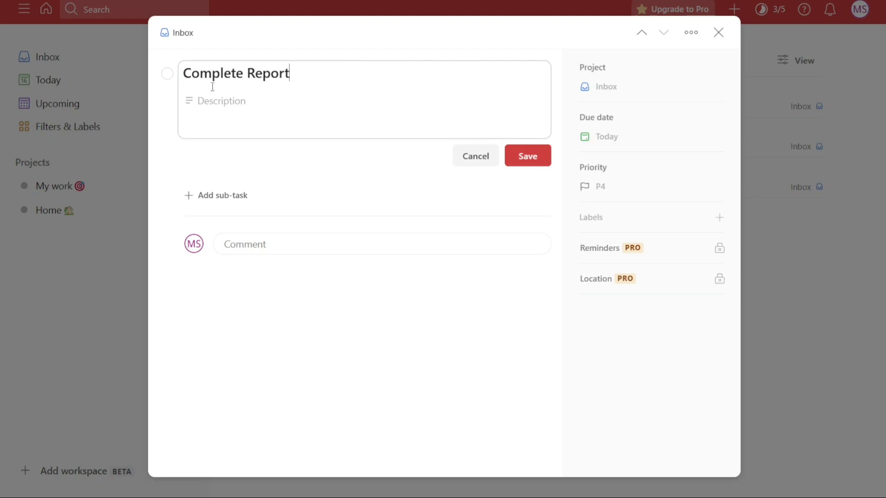
{"action": "left_click", "coordinate": [184, 72]}
{"action": "type", "text": "*"}
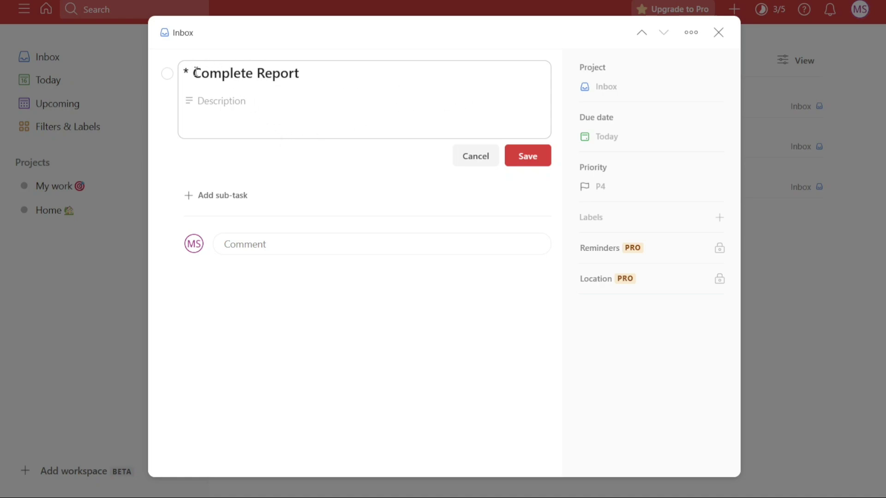
{"action": "left_click_drag", "start_coordinate": [196, 73], "coordinate": [306, 72]}
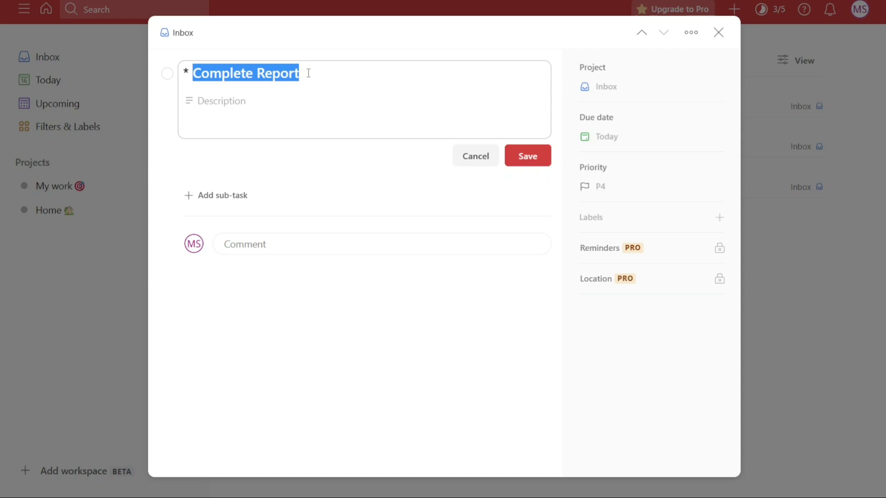
{"action": "left_click", "coordinate": [185, 73]}
{"action": "left_click_drag", "start_coordinate": [185, 73], "coordinate": [328, 73]}
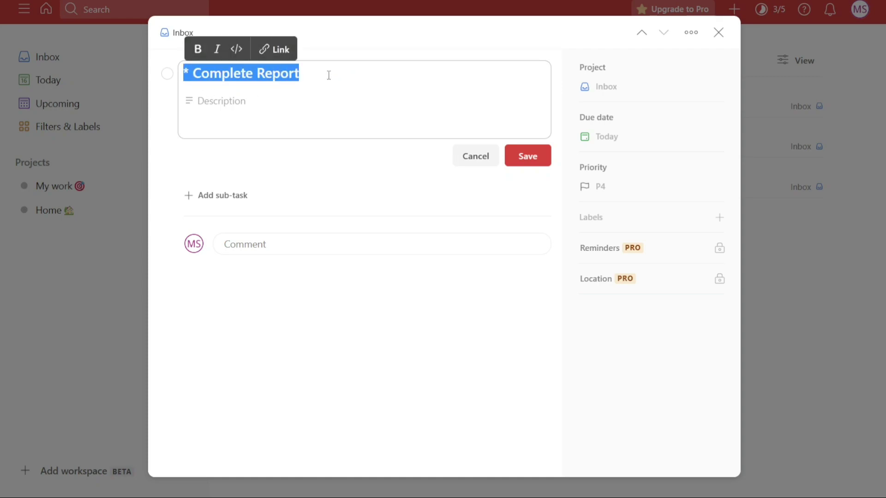
{"action": "left_click", "coordinate": [542, 161]}
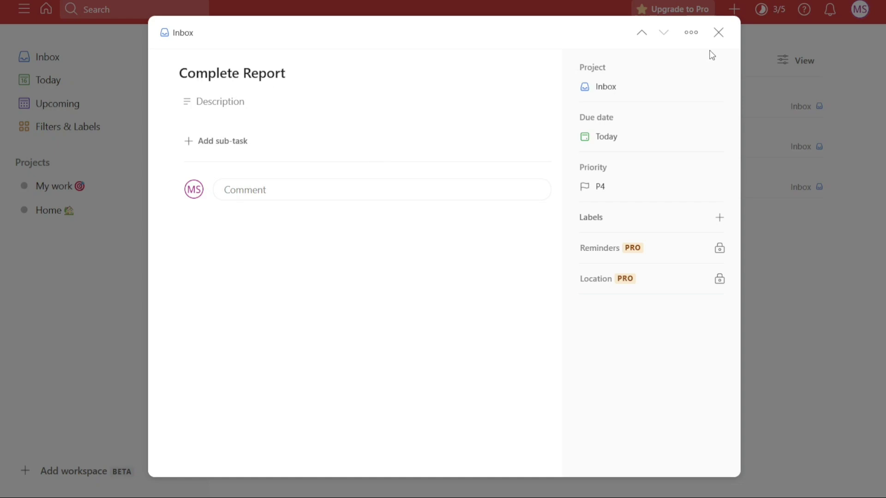
{"action": "left_click", "coordinate": [721, 33]}
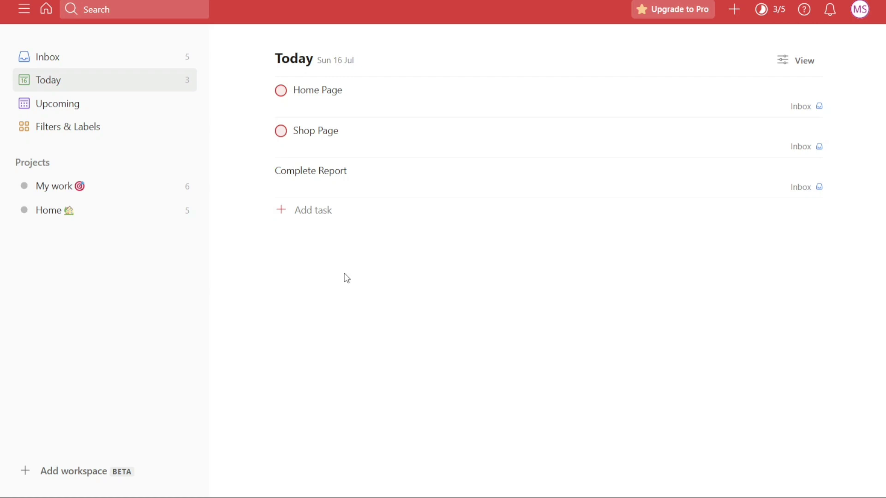
Add 'Task3' to today's list and briefly view its details
{"action": "left_click", "coordinate": [313, 211]}
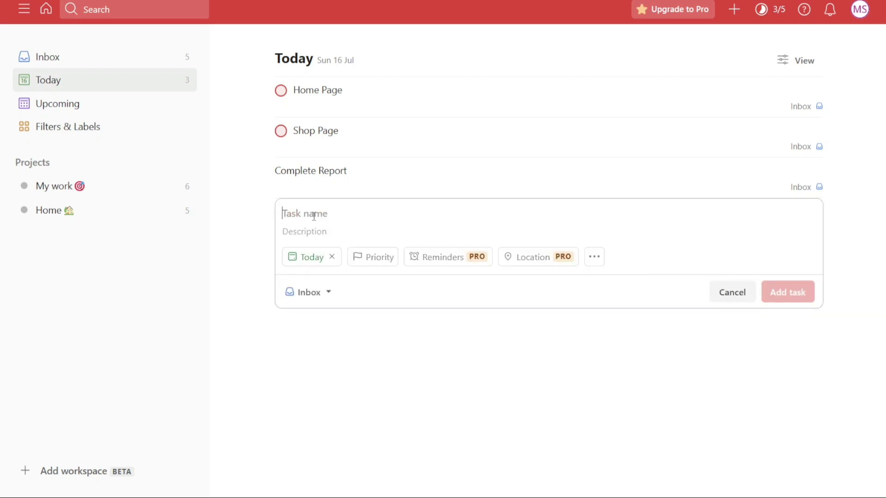
{"action": "type", "text": "T"}
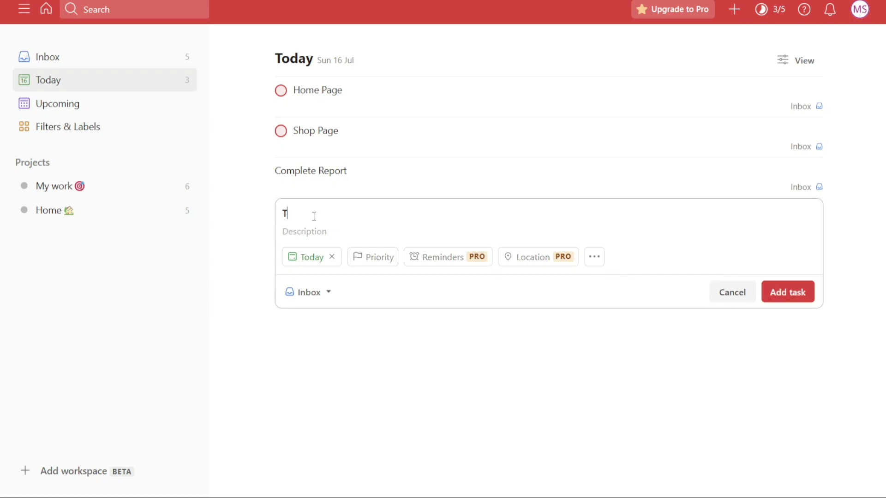
{"action": "type", "text": "ask3"}
{"action": "left_click", "coordinate": [798, 306]}
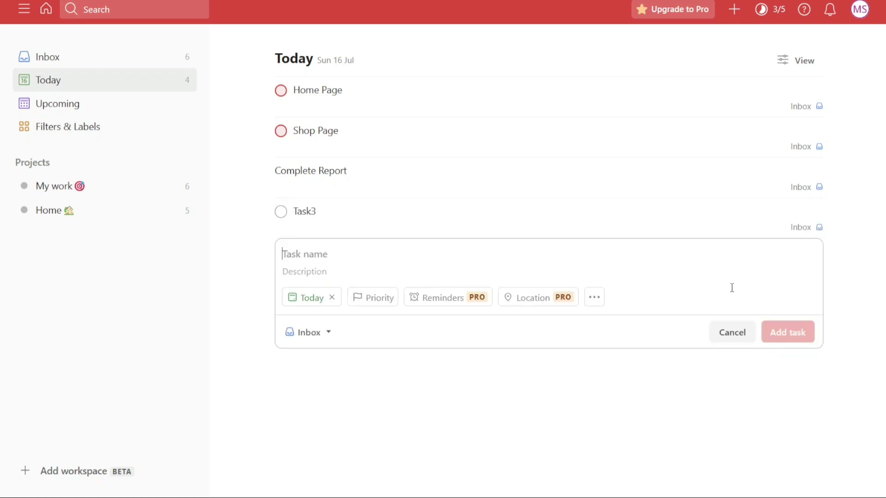
{"action": "left_click", "coordinate": [319, 214]}
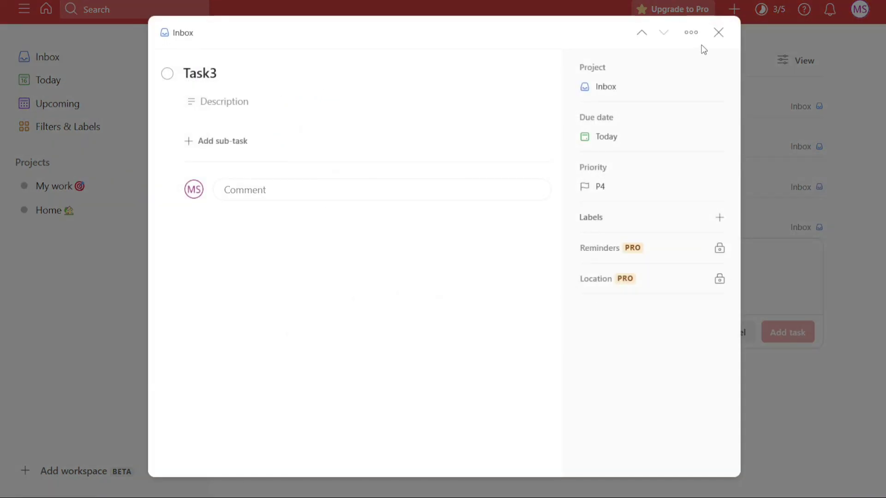
{"action": "left_click", "coordinate": [718, 32]}
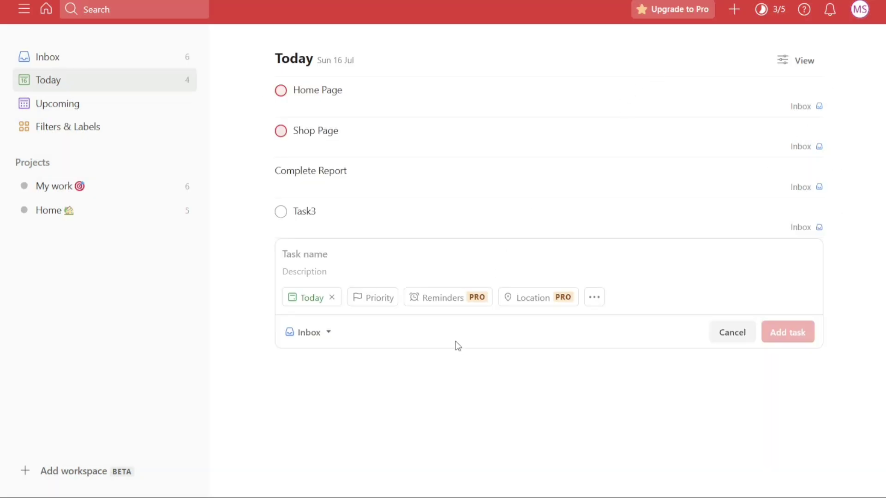
{"action": "left_click", "coordinate": [736, 333]}
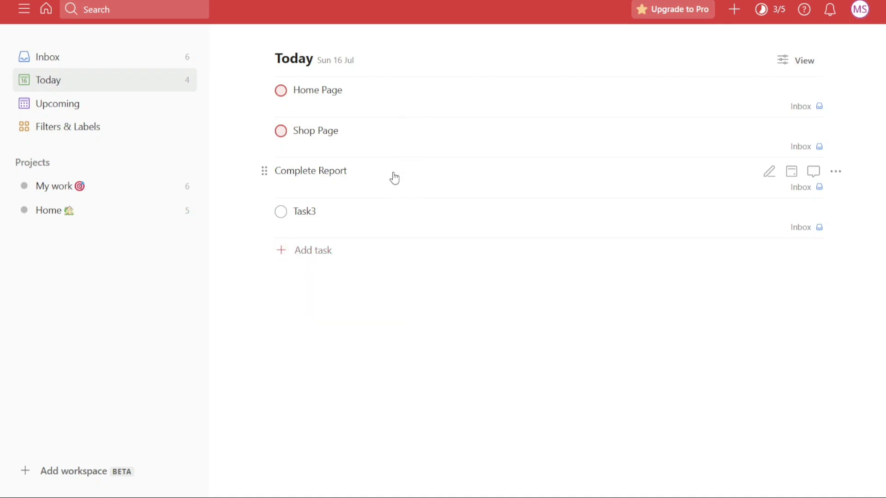
Bulk-select Home Page through Task3 and set all four tasks to Priority 2
{"action": "left_click", "coordinate": [387, 98], "text": "ctrl"}
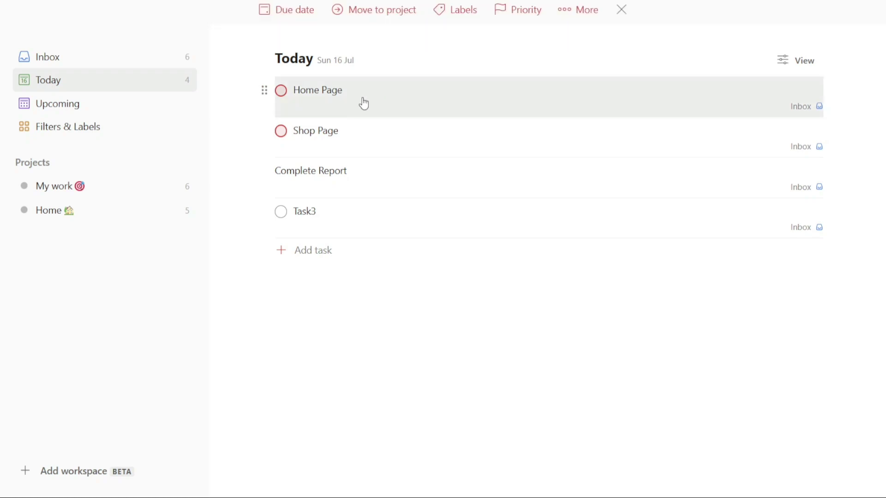
{"action": "left_click", "coordinate": [372, 228], "text": "shift"}
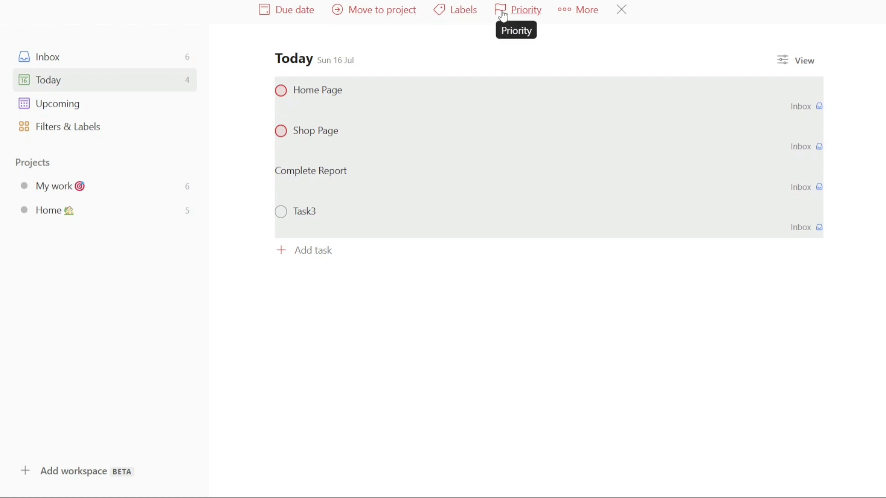
{"action": "left_click", "coordinate": [530, 15]}
{"action": "left_click", "coordinate": [505, 43]}
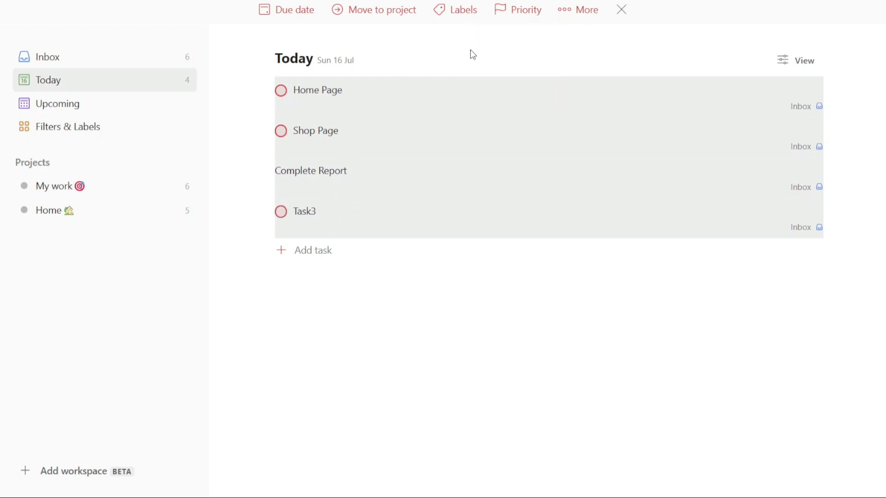
{"action": "left_click", "coordinate": [525, 20]}
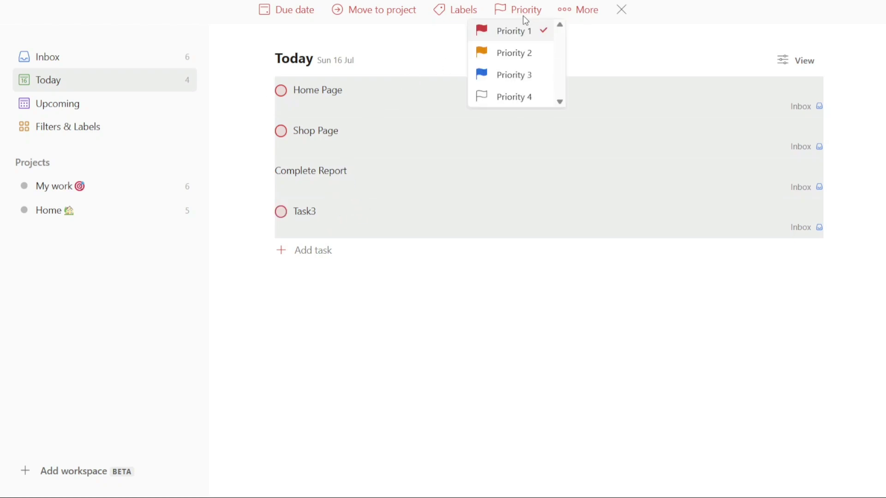
{"action": "left_click", "coordinate": [518, 58]}
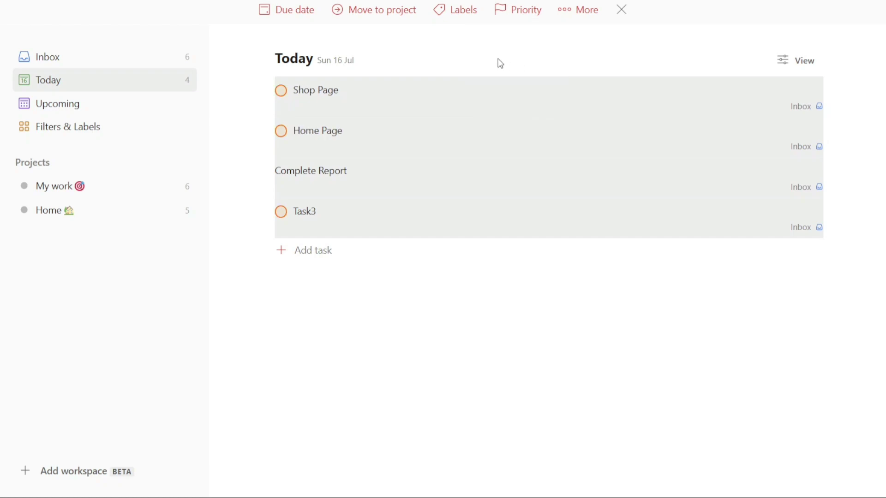
{"action": "left_click", "coordinate": [621, 10]}
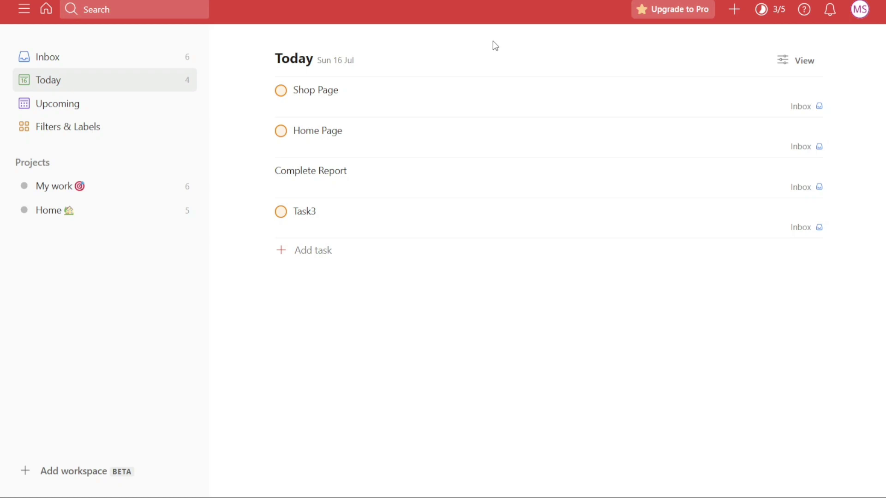
Remove the leading '* ' from the Complete Report title and save it
{"action": "left_click", "coordinate": [339, 186]}
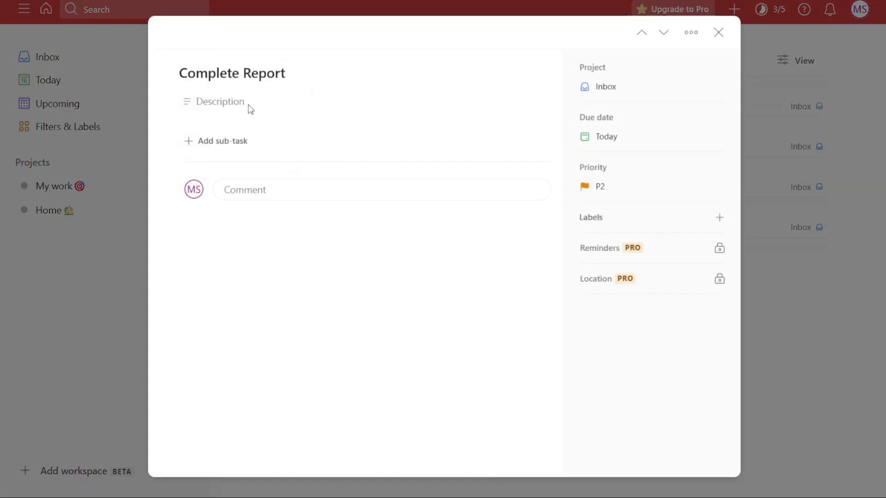
{"action": "left_click", "coordinate": [190, 72]}
{"action": "left_click", "coordinate": [190, 72]}
{"action": "key", "text": "BackSpace"}
{"action": "key", "text": "BackSpace"}
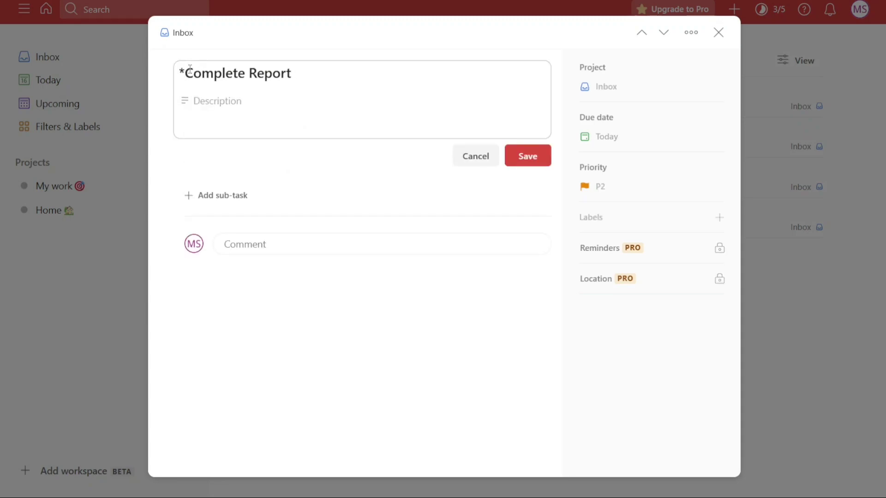
{"action": "left_click", "coordinate": [548, 162]}
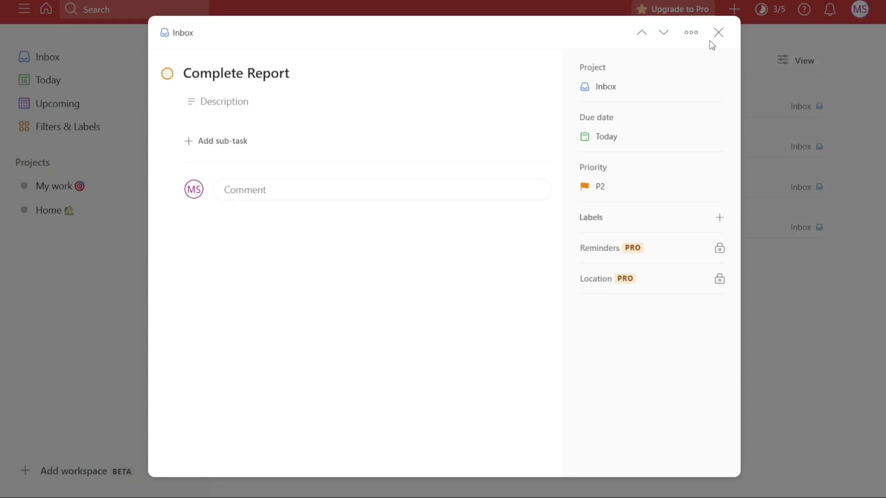
{"action": "left_click", "coordinate": [718, 32]}
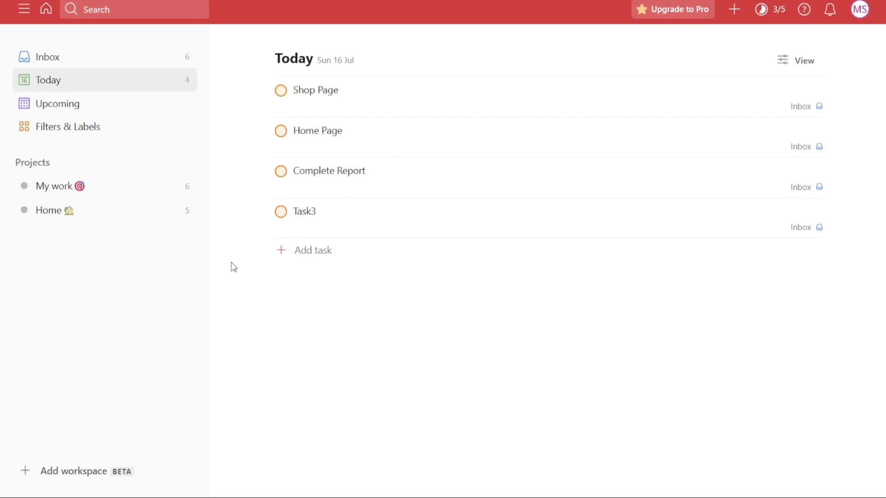
Pass through Filters & Labels and the Inbox, ending on the Today view
{"action": "left_click", "coordinate": [90, 131]}
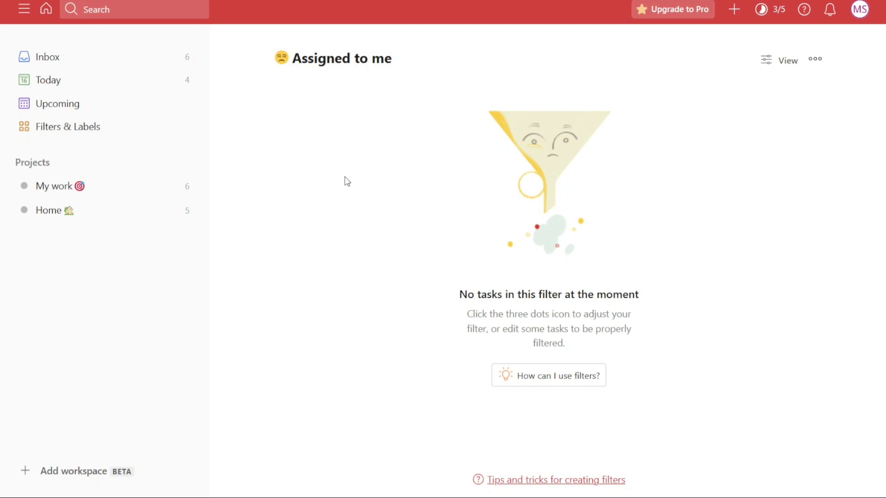
{"action": "key", "text": "alt+Left"}
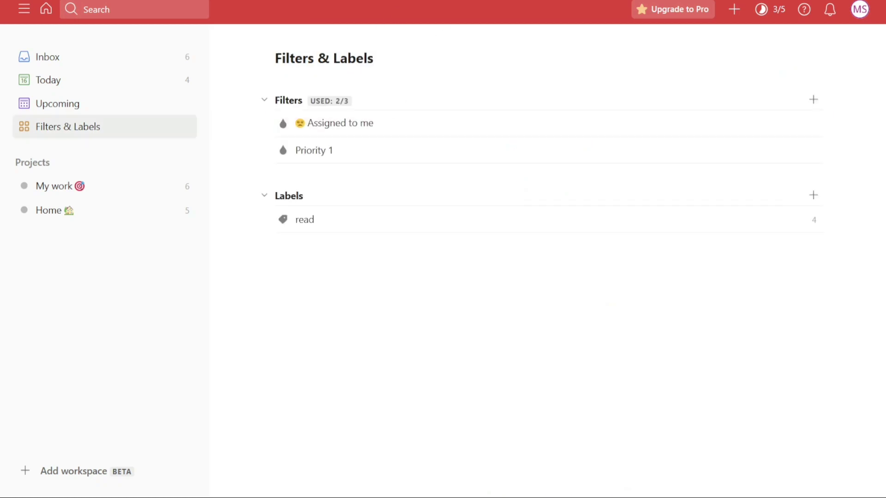
{"action": "left_click", "coordinate": [66, 60]}
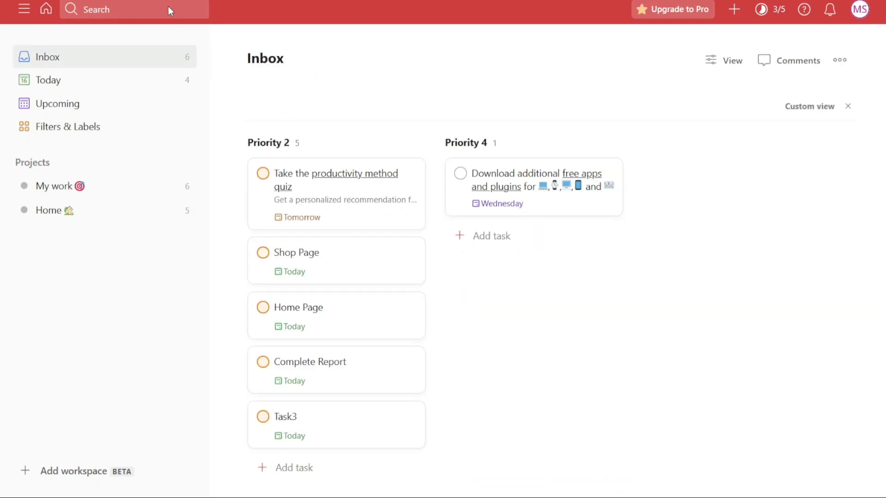
{"action": "left_click", "coordinate": [71, 83]}
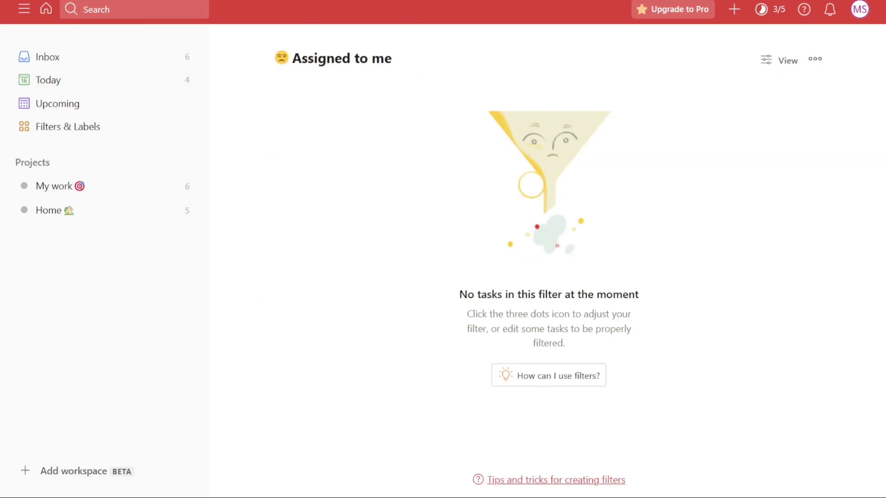
{"action": "left_click", "coordinate": [48, 80]}
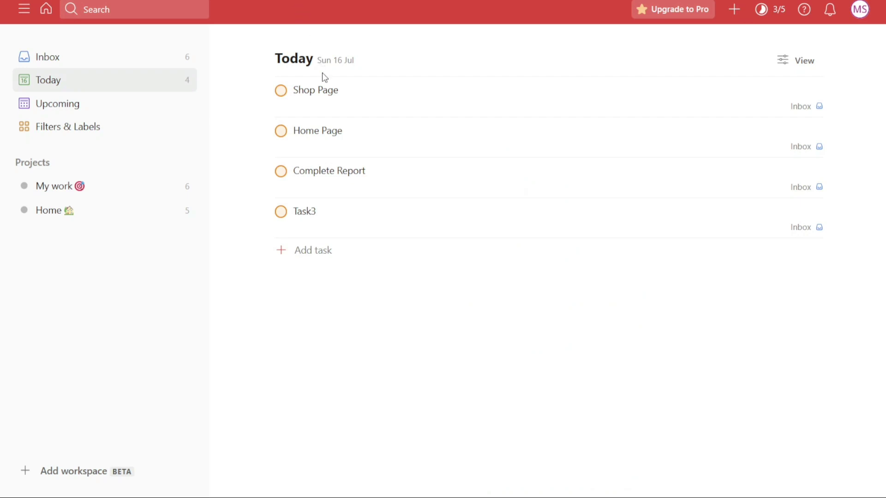
Change the Inbox layout from Board to List in its View options
{"action": "left_click", "coordinate": [125, 61]}
{"action": "left_click", "coordinate": [722, 64]}
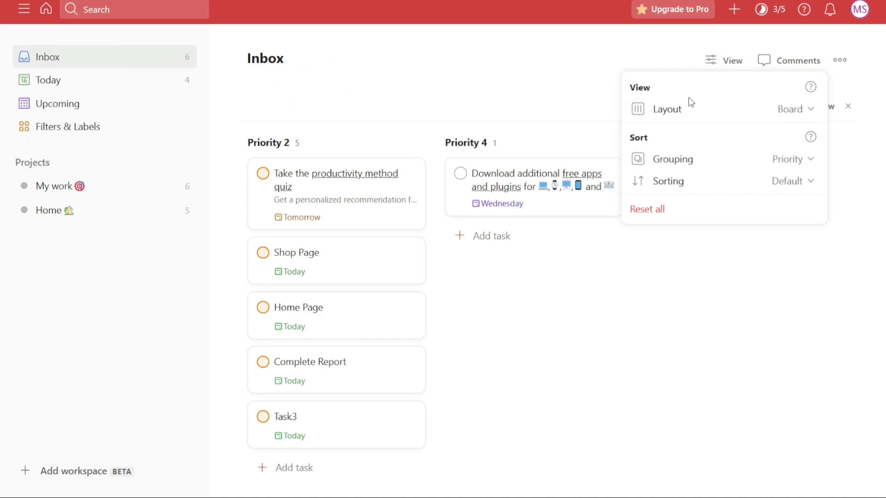
{"action": "left_click", "coordinate": [706, 113]}
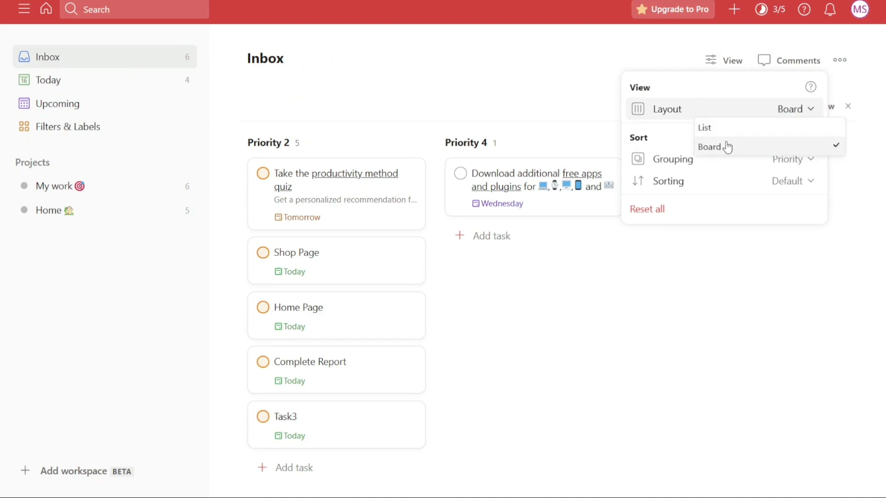
{"action": "left_click", "coordinate": [637, 61]}
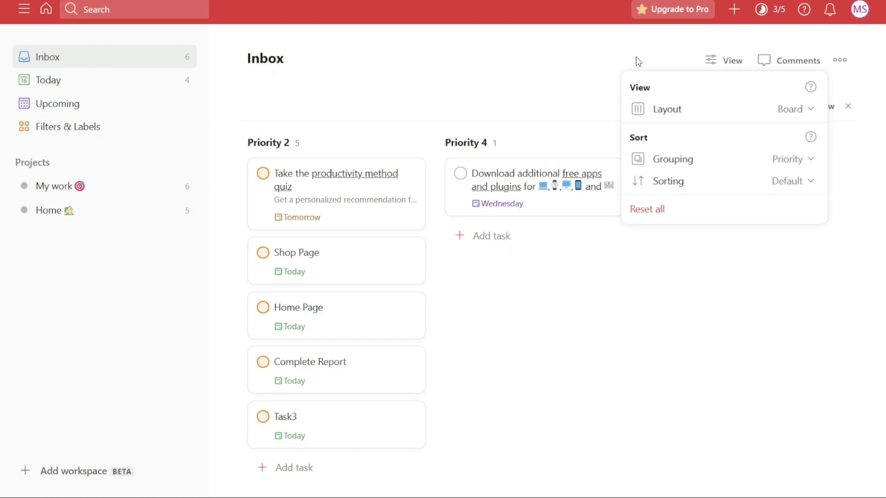
{"action": "double_click", "coordinate": [690, 110]}
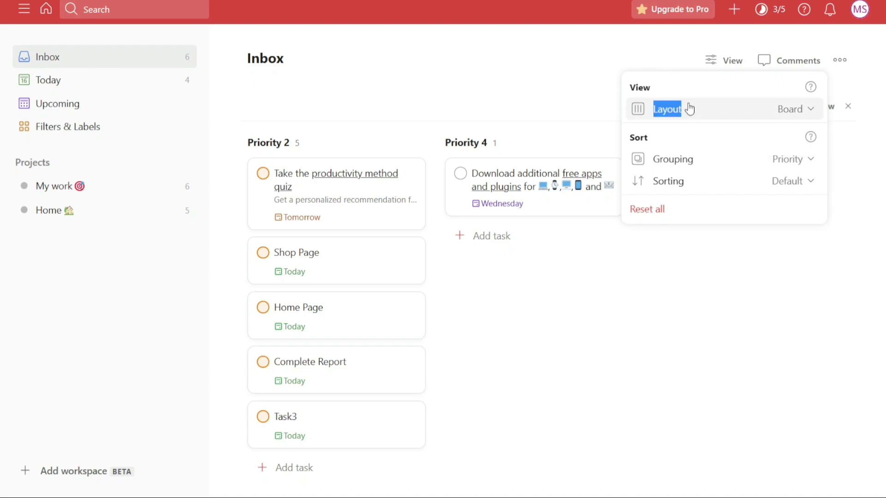
{"action": "left_click", "coordinate": [729, 61]}
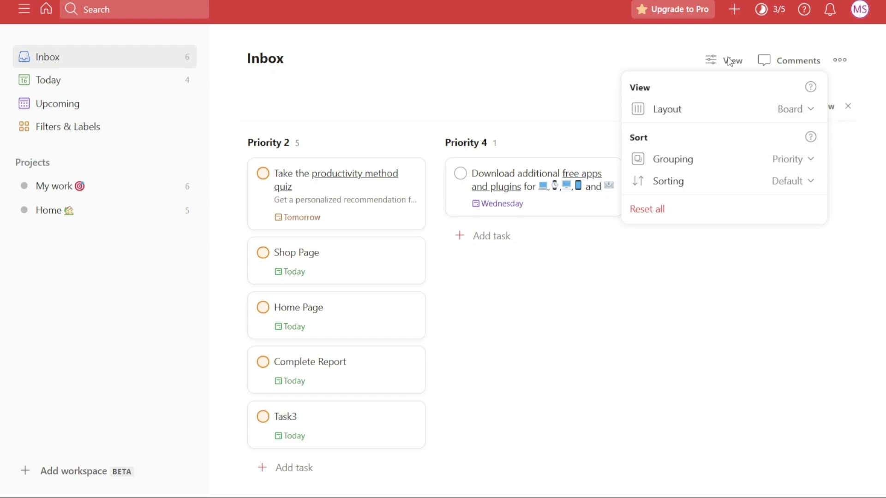
{"action": "left_click", "coordinate": [723, 107]}
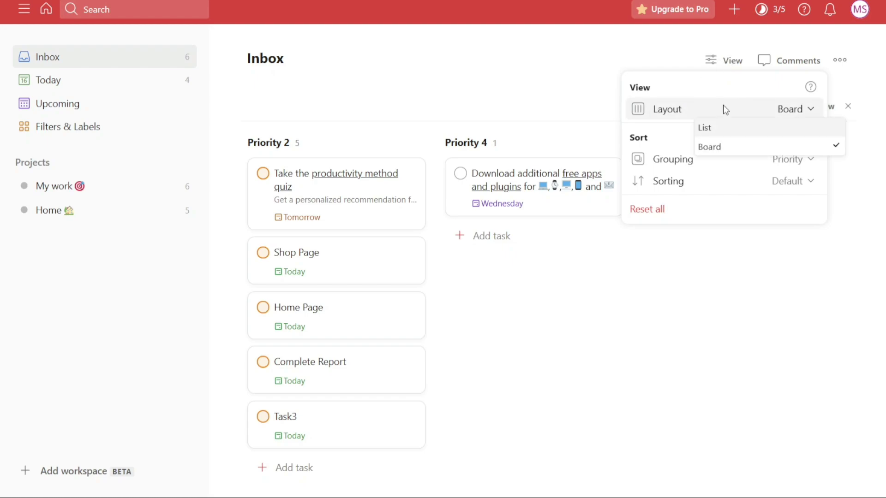
{"action": "left_click", "coordinate": [730, 130]}
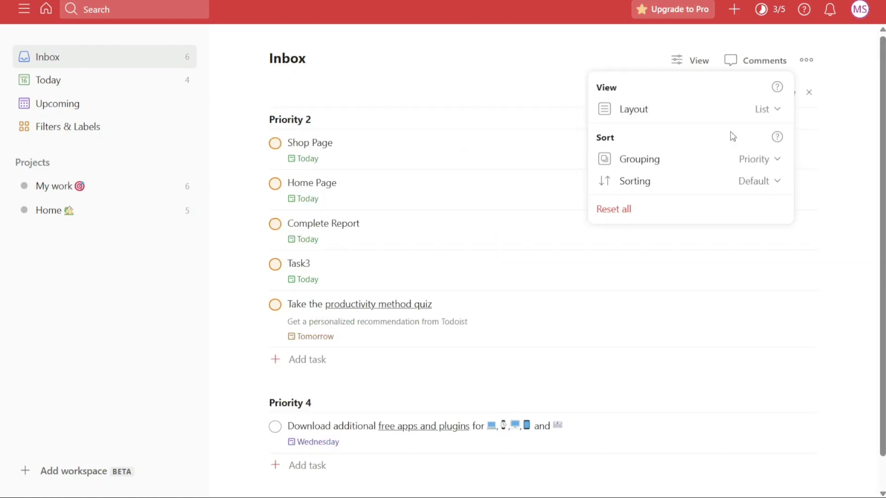
{"action": "left_click", "coordinate": [521, 90]}
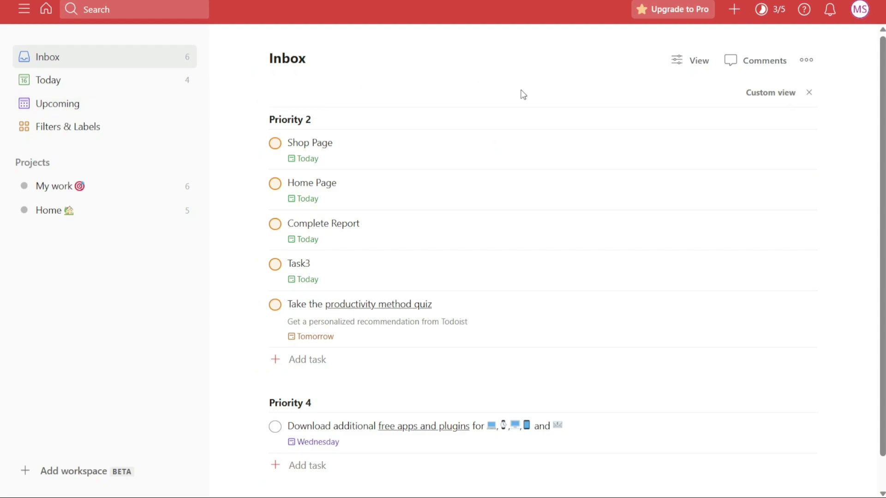
{"action": "key", "text": "shift+v"}
{"action": "key", "text": "shift+v"}
{"action": "left_click", "coordinate": [311, 146]}
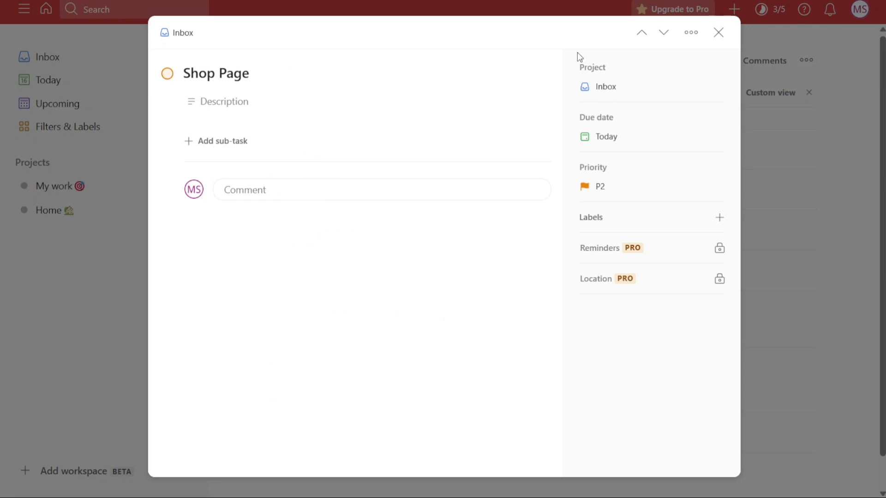
{"action": "left_click", "coordinate": [719, 32]}
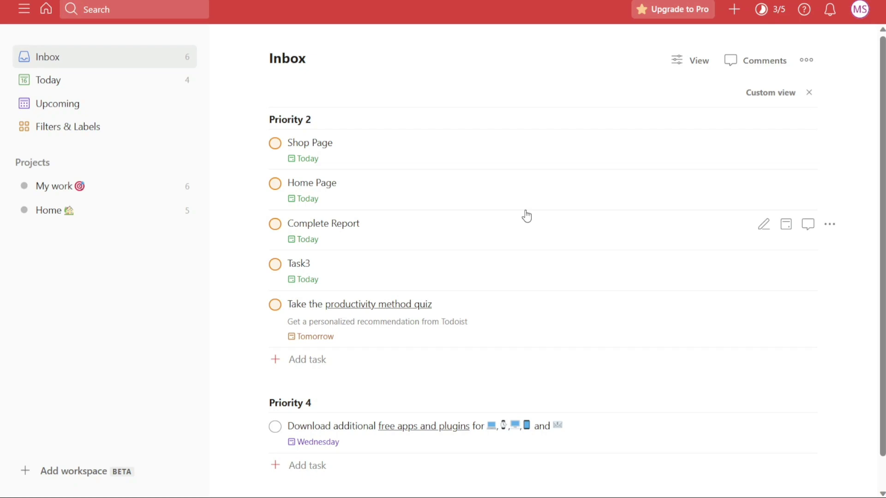
Mark 'Take the productivity method quiz' complete so it leaves the Inbox
{"action": "left_click", "coordinate": [276, 307]}
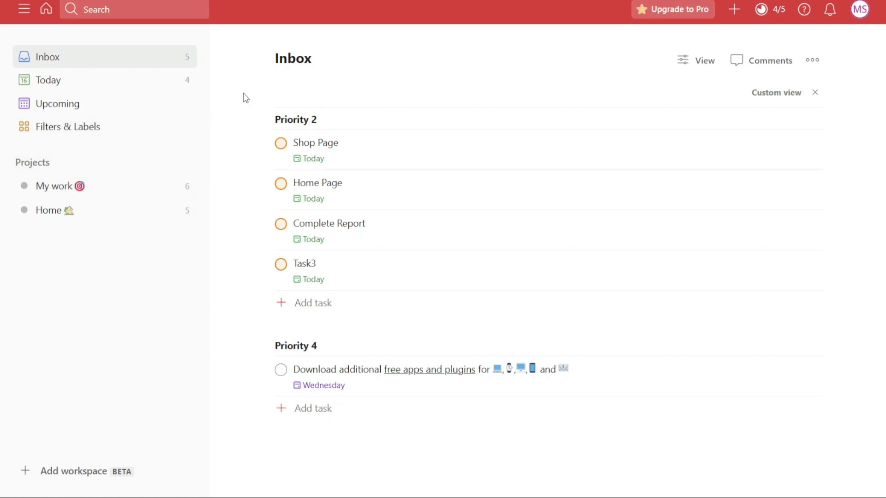
Switch to the Today view listing Shop Page, Home Page, Complete Report and Task3
{"action": "left_click", "coordinate": [96, 90]}
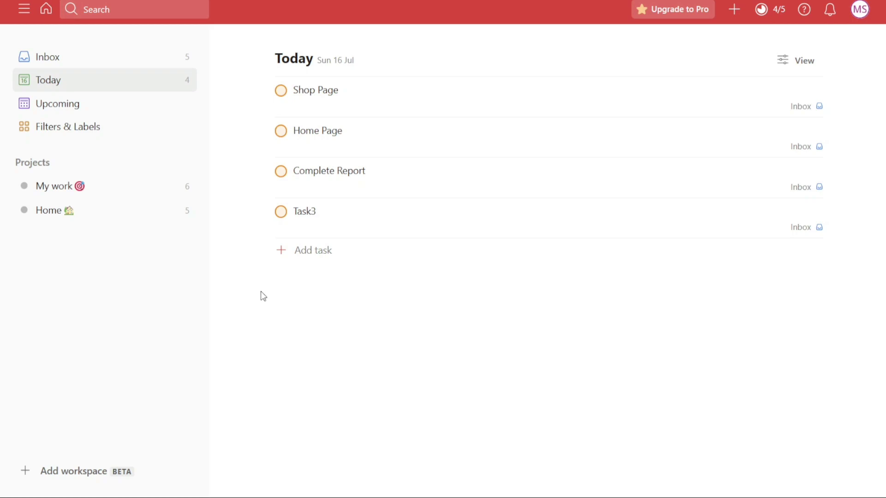
Start a new task and try the !!1, !!3 and !!2 priority tags in its name
{"action": "left_click", "coordinate": [300, 250]}
{"action": "type", "text": "!"}
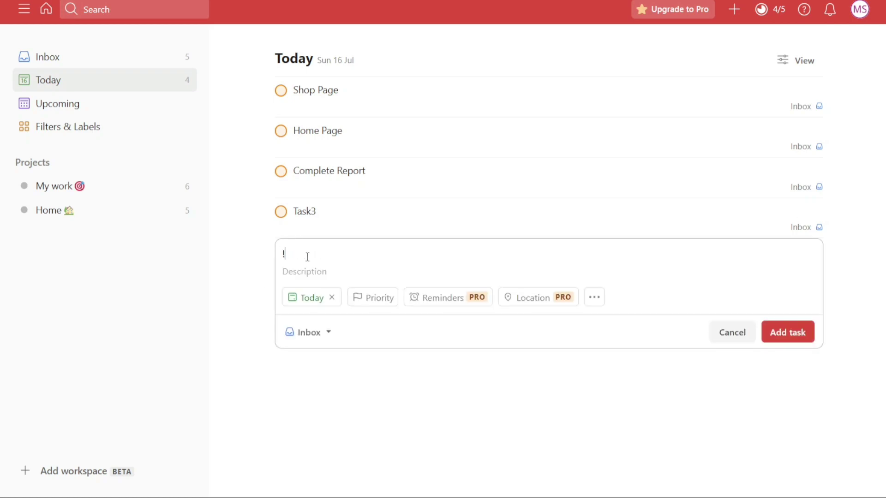
{"action": "type", "text": "!1"}
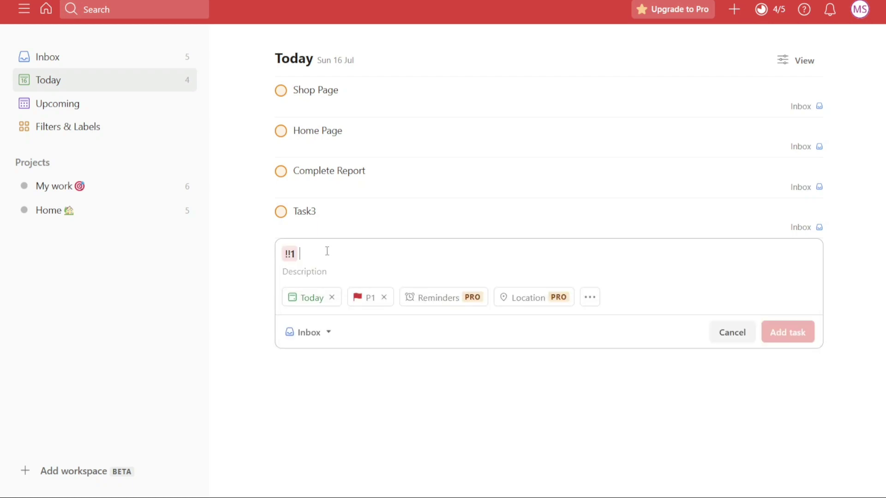
{"action": "key", "text": "BackSpace"}
{"action": "key", "text": "BackSpace"}
{"action": "key", "text": "BackSpace"}
{"action": "key", "text": "BackSpace"}
{"action": "type", "text": "!!3"}
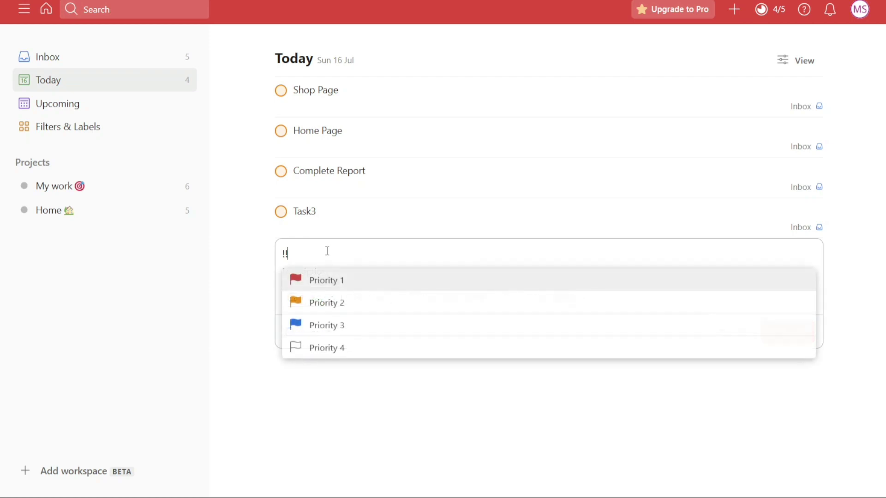
{"action": "left_click", "coordinate": [336, 284]}
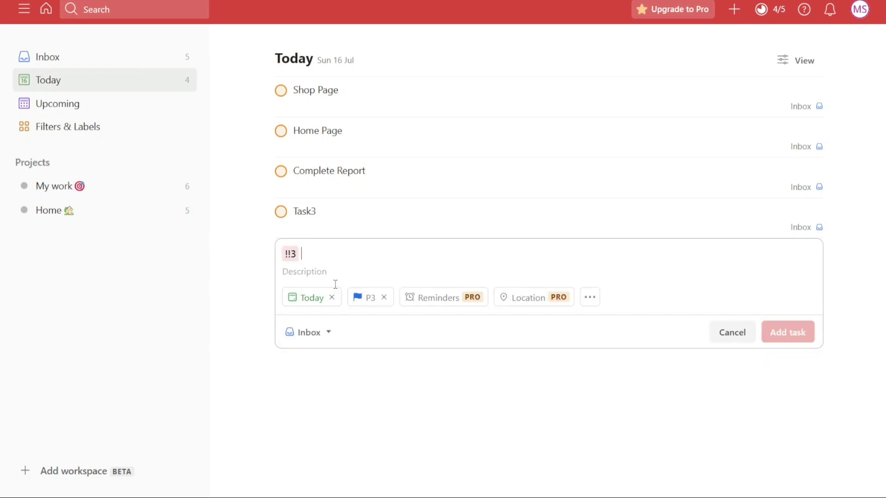
{"action": "key", "text": "BackSpace"}
{"action": "key", "text": "BackSpace"}
{"action": "key", "text": "BackSpace"}
{"action": "key", "text": "BackSpace"}
{"action": "type", "text": "!"}
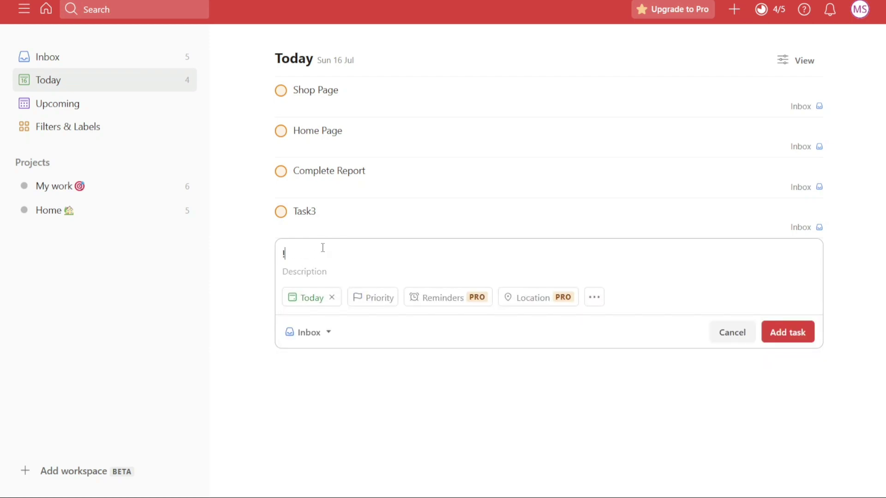
{"action": "type", "text": "!2"}
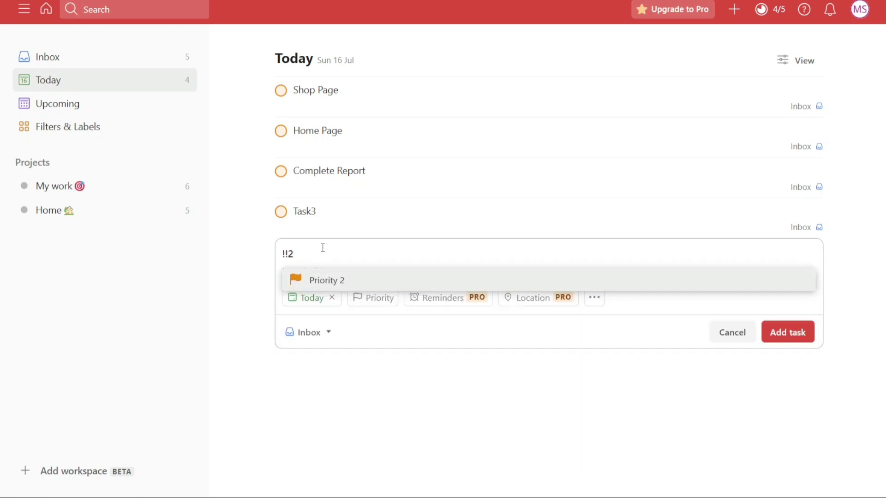
{"action": "key", "text": "Return"}
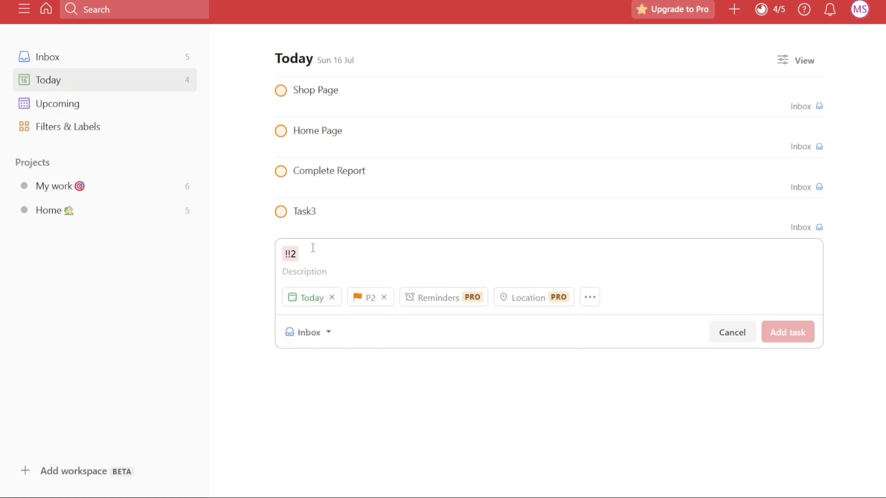
Apply the !!4 priority tag, then clear the task name and cancel the new task
{"action": "key", "text": "BackSpace"}
{"action": "key", "text": "BackSpace"}
{"action": "key", "text": "BackSpace"}
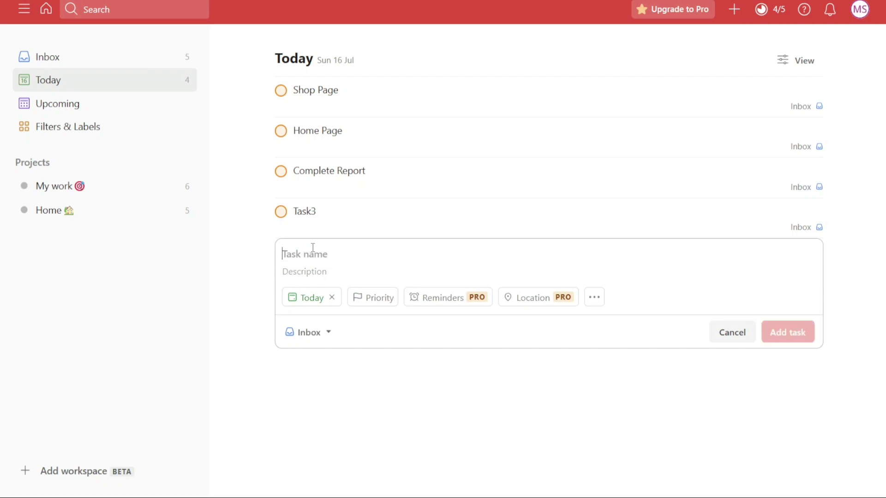
{"action": "type", "text": "!!4"}
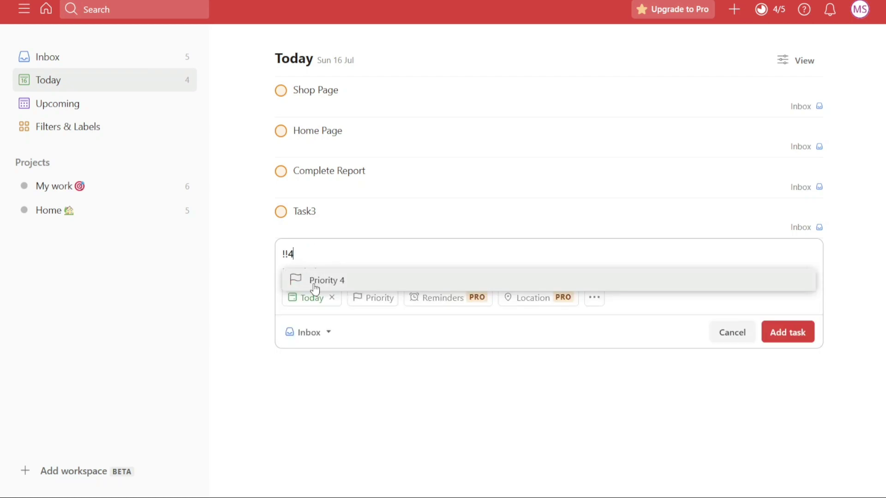
{"action": "left_click", "coordinate": [336, 279]}
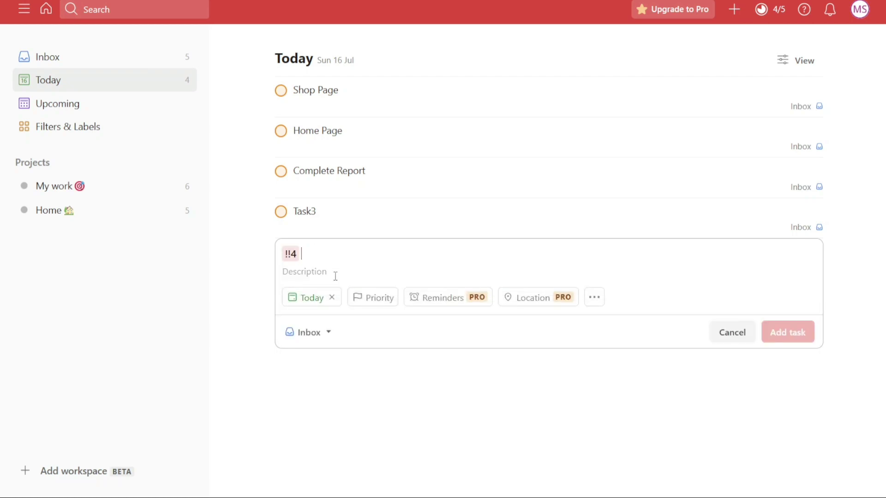
{"action": "key", "text": "ctrl+a"}
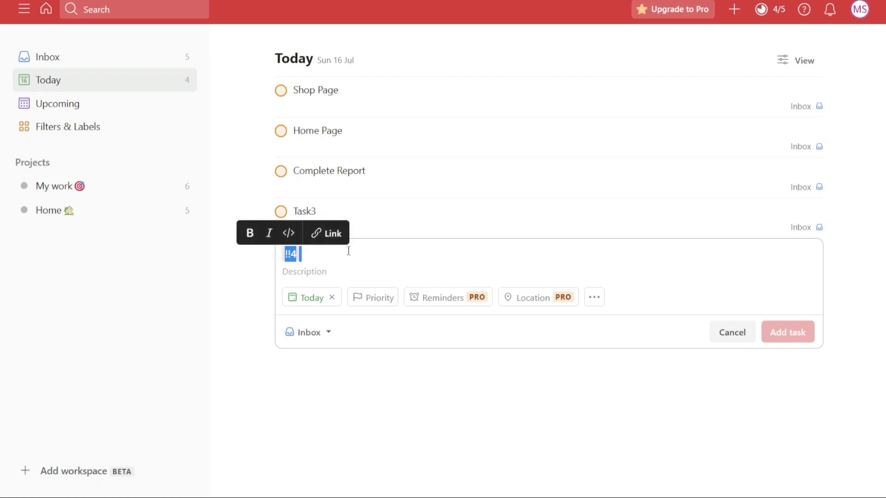
{"action": "key", "text": "BackSpace"}
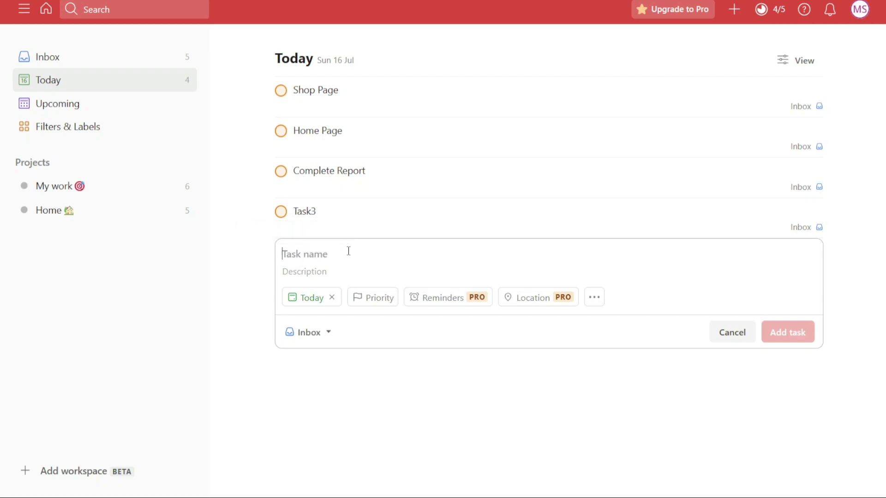
{"action": "left_click", "coordinate": [740, 340]}
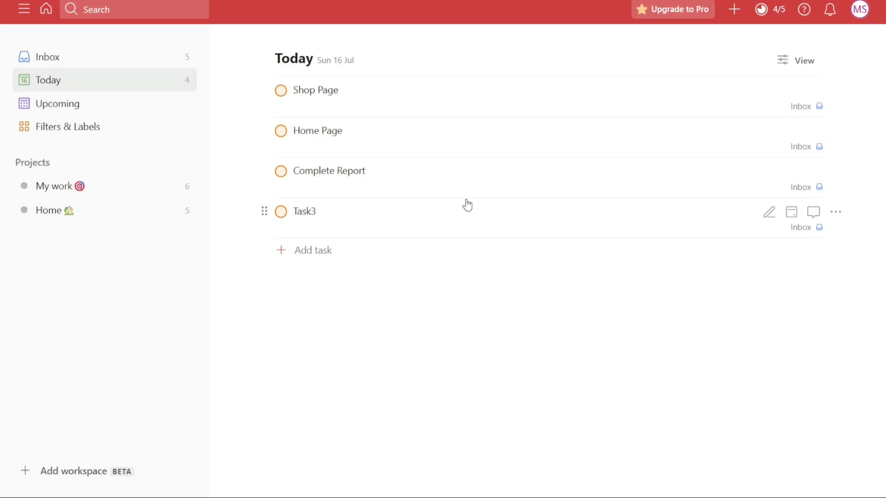
{"action": "left_click", "coordinate": [381, 170]}
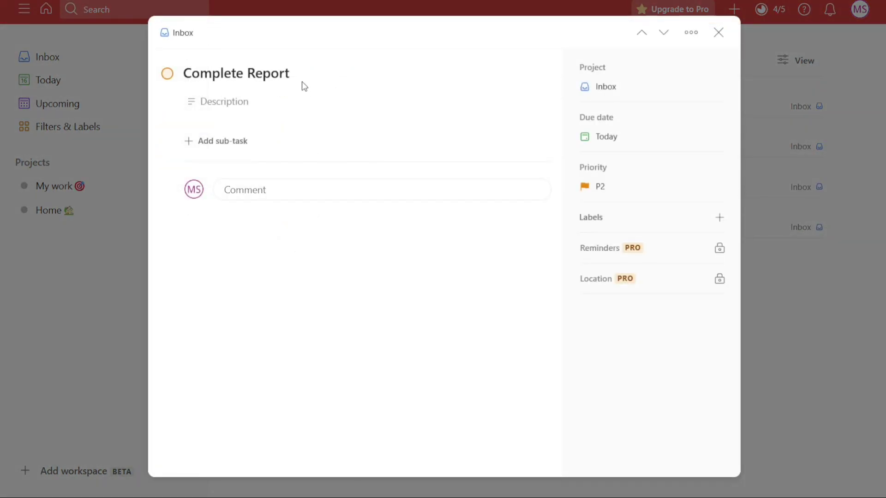
{"action": "left_click", "coordinate": [306, 72]}
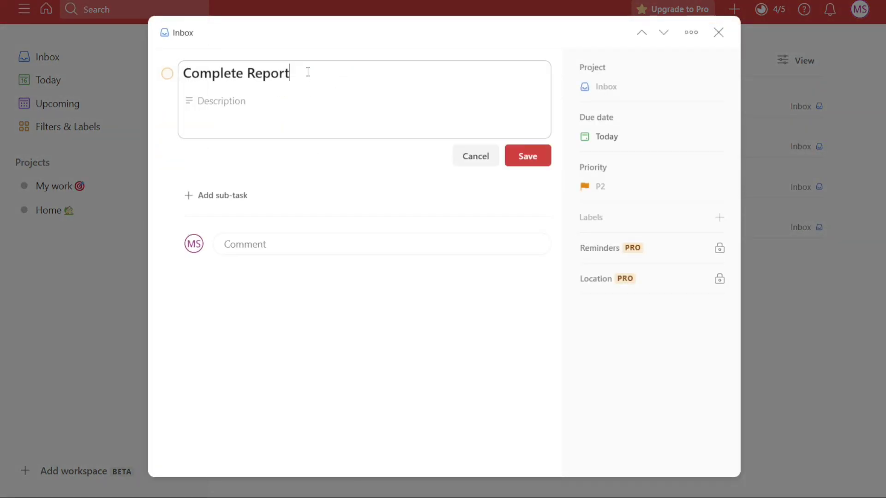
{"action": "left_click", "coordinate": [719, 33]}
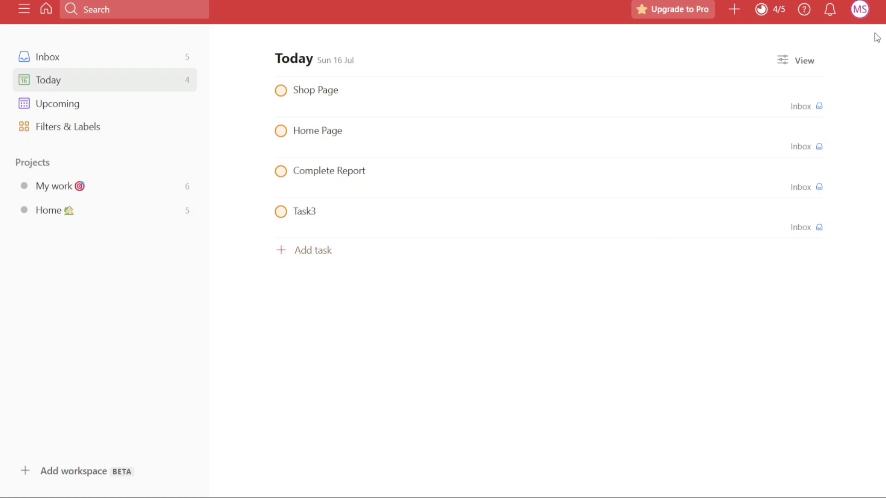
{"action": "left_click", "coordinate": [859, 15]}
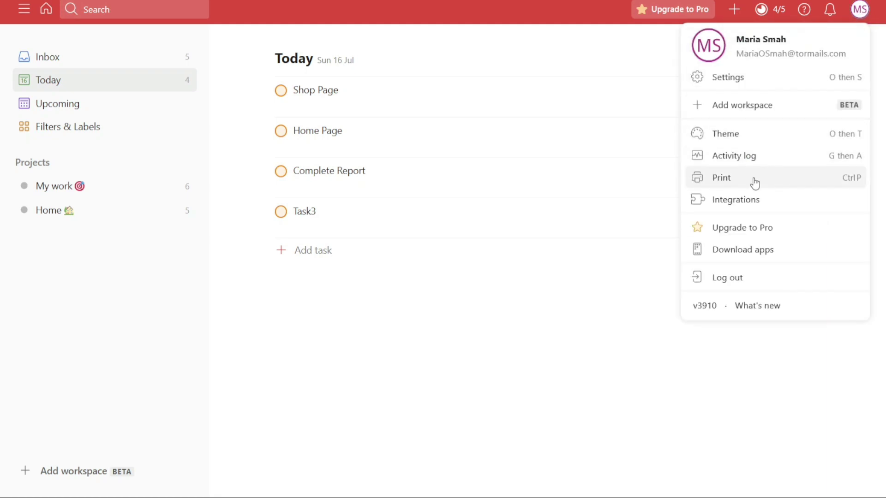
{"action": "left_click", "coordinate": [781, 199]}
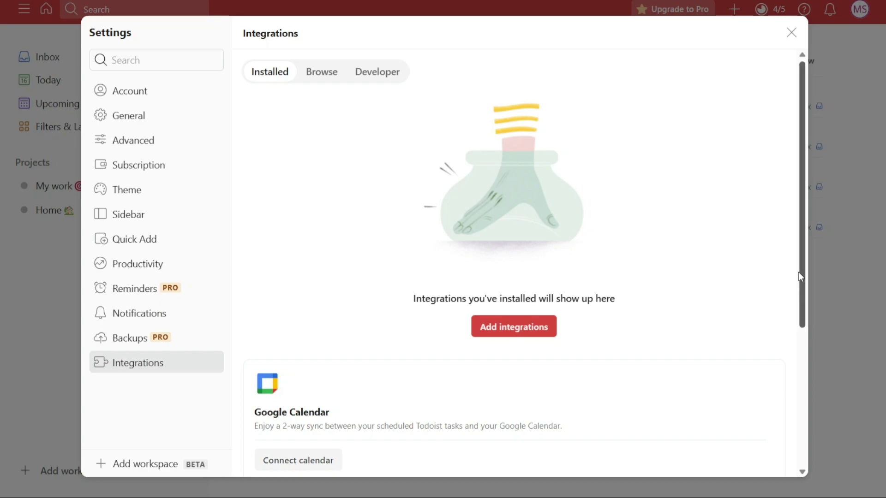
{"action": "left_click_drag", "start_coordinate": [800, 276], "coordinate": [786, 411]}
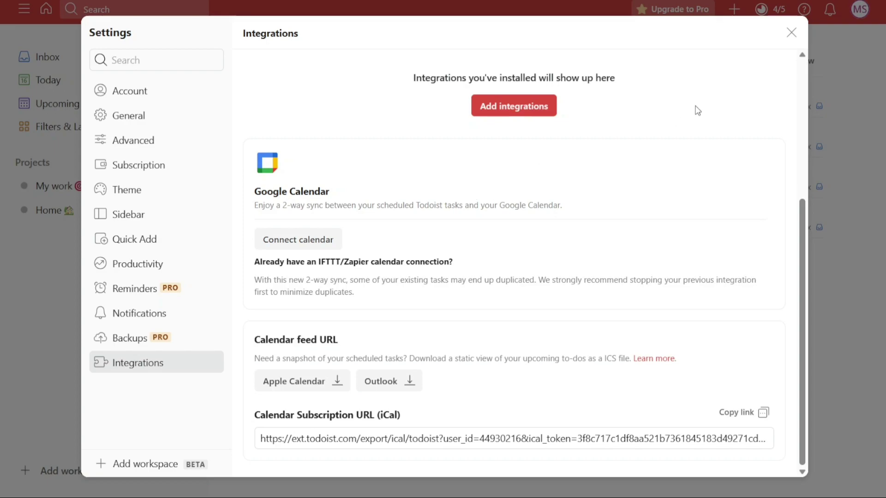
{"action": "left_click", "coordinate": [790, 34]}
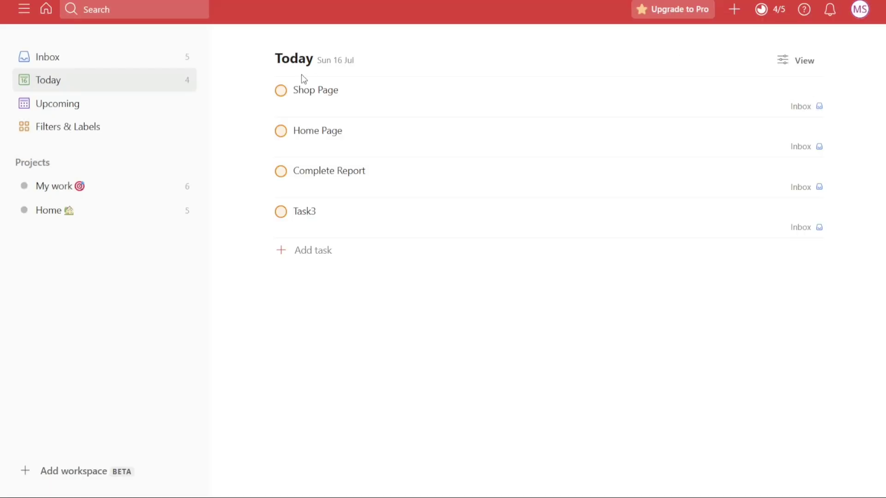
Return to the Inbox, remove its custom priority grouping, and bring up its project actions
{"action": "left_click", "coordinate": [97, 68]}
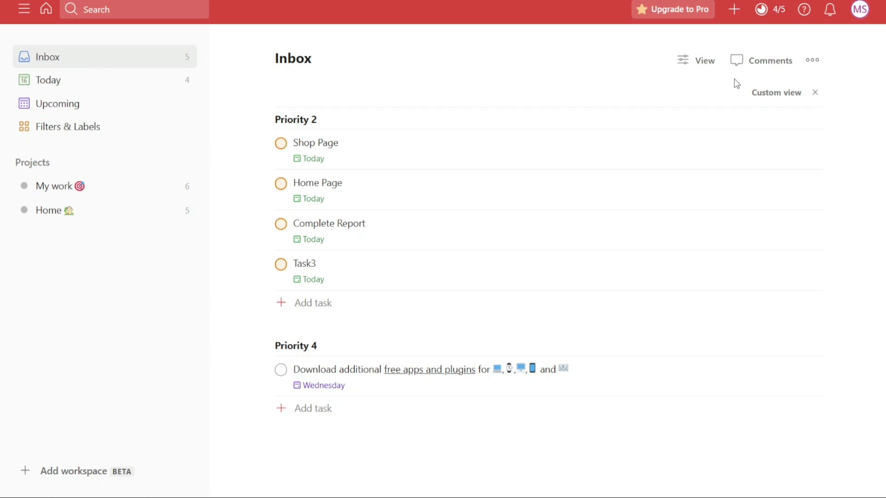
{"action": "left_click", "coordinate": [815, 93]}
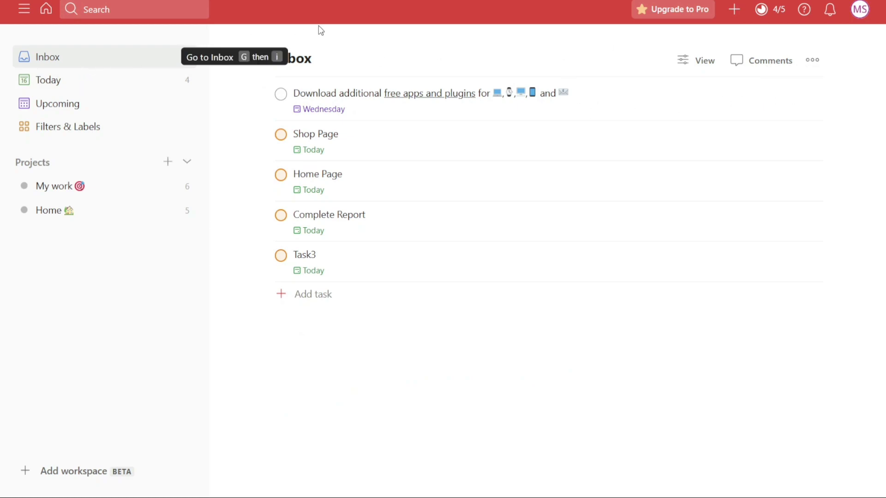
{"action": "left_click", "coordinate": [816, 59]}
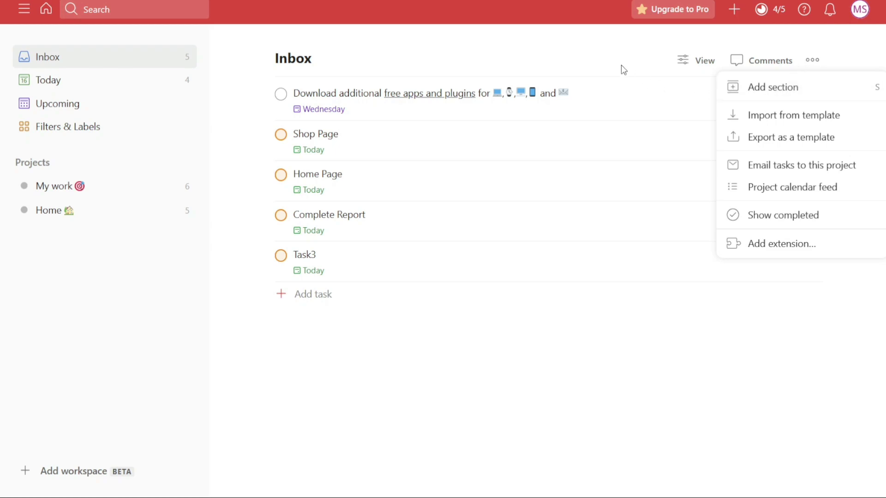
Switch the Inbox to board layout and add a section named Demo
{"action": "key", "text": "s"}
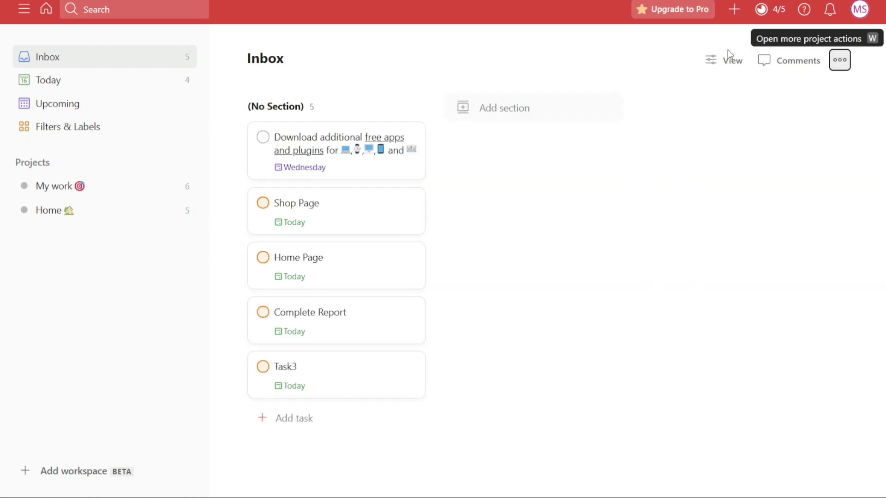
{"action": "left_click", "coordinate": [841, 61]}
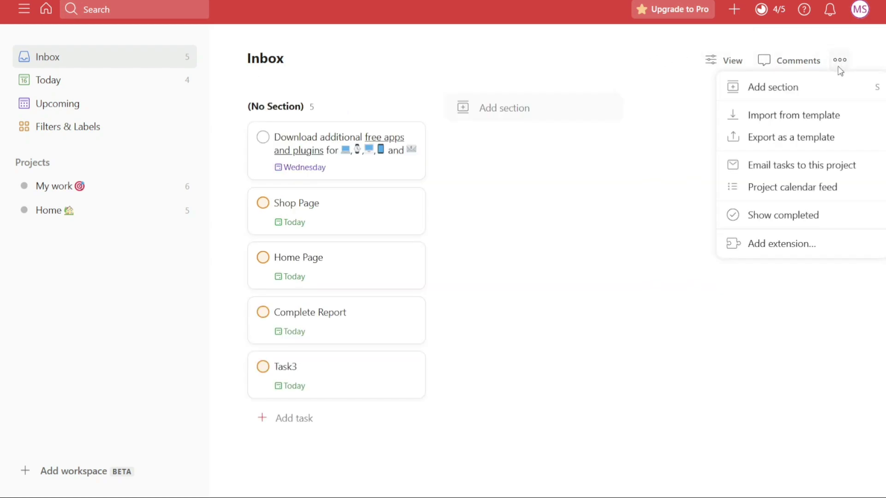
{"action": "left_click", "coordinate": [791, 92]}
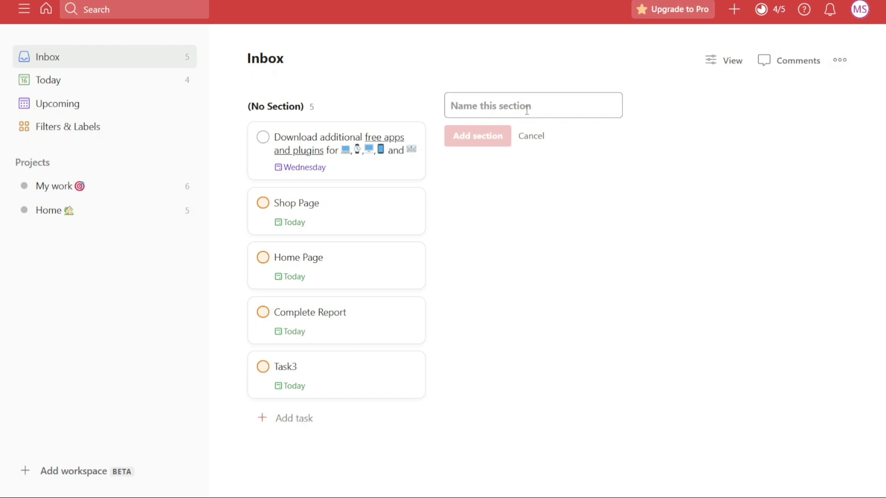
{"action": "type", "text": "Demo"}
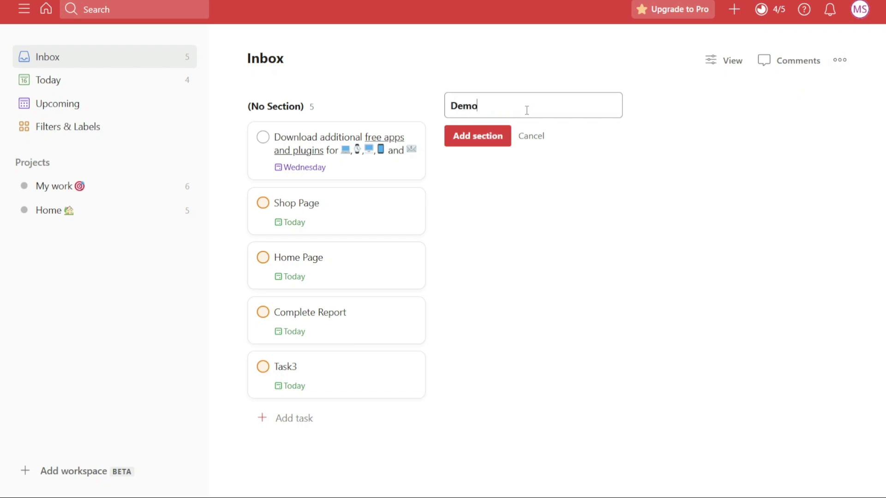
{"action": "left_click", "coordinate": [486, 137]}
Add a second section named Demo2 beside Demo
{"action": "left_click", "coordinate": [706, 121]}
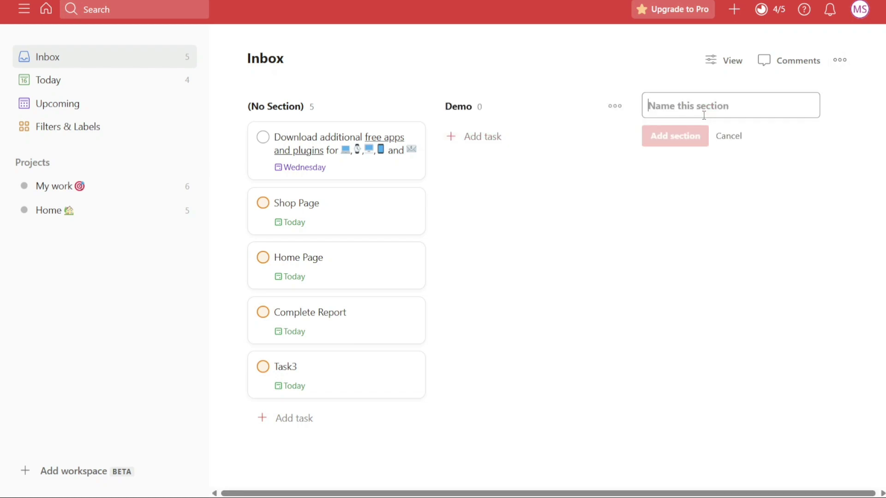
{"action": "type", "text": "Demo2"}
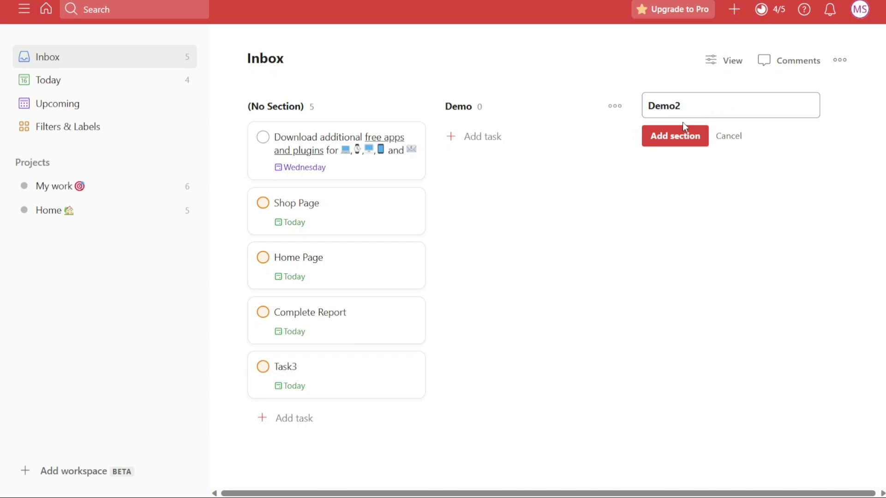
{"action": "key", "text": "Return"}
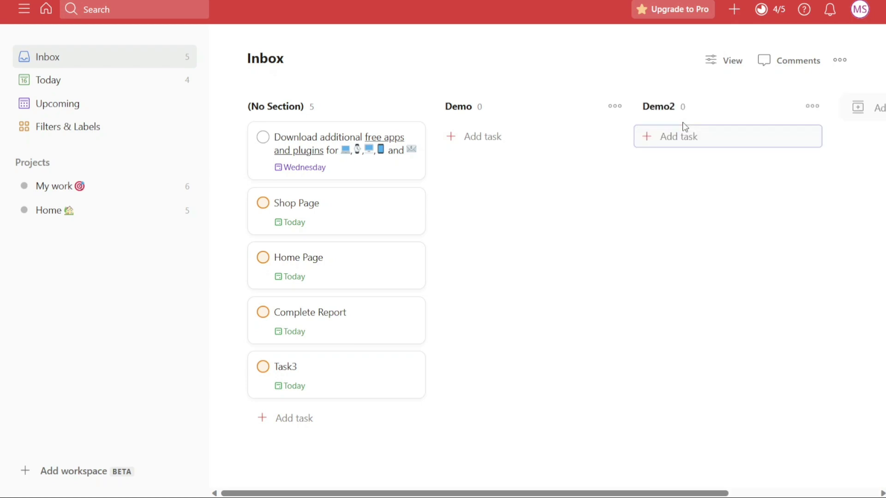
{"action": "left_click", "coordinate": [813, 108]}
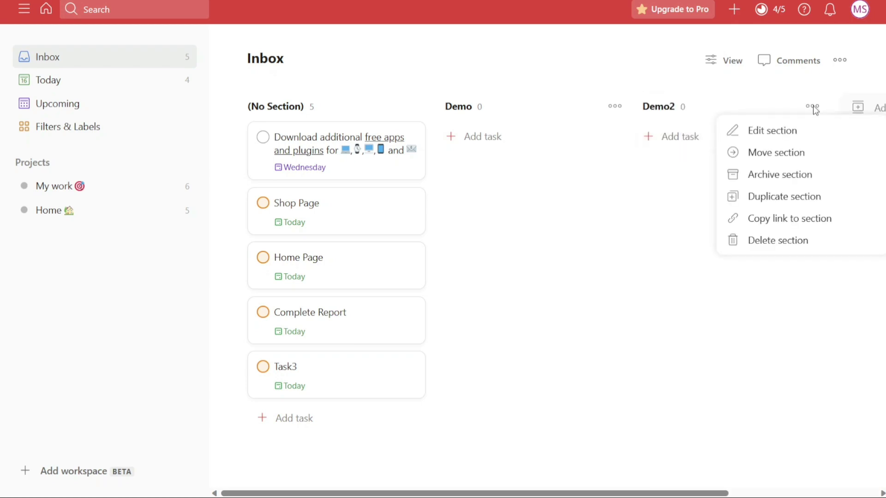
{"action": "left_click", "coordinate": [626, 238]}
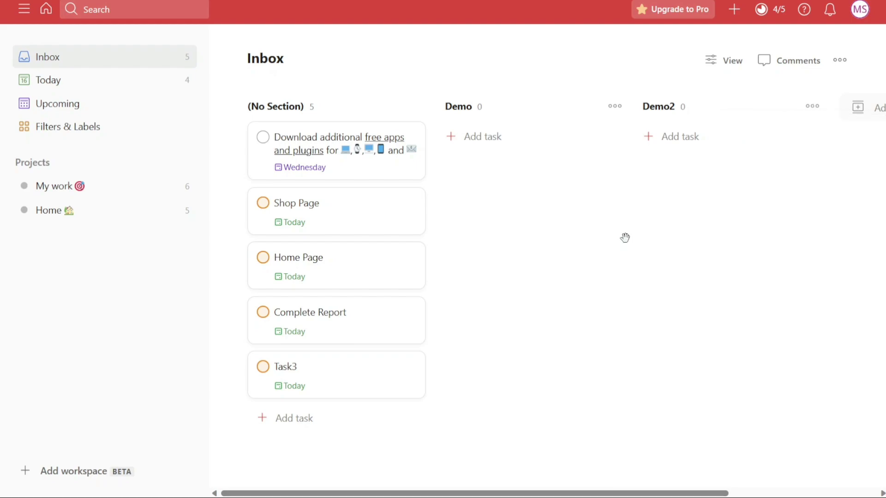
Move the download-apps task into Demo and Home Page into Demo2, then restore list view
{"action": "left_click_drag", "start_coordinate": [330, 133], "coordinate": [518, 153]}
{"action": "left_click_drag", "start_coordinate": [326, 204], "coordinate": [702, 167]}
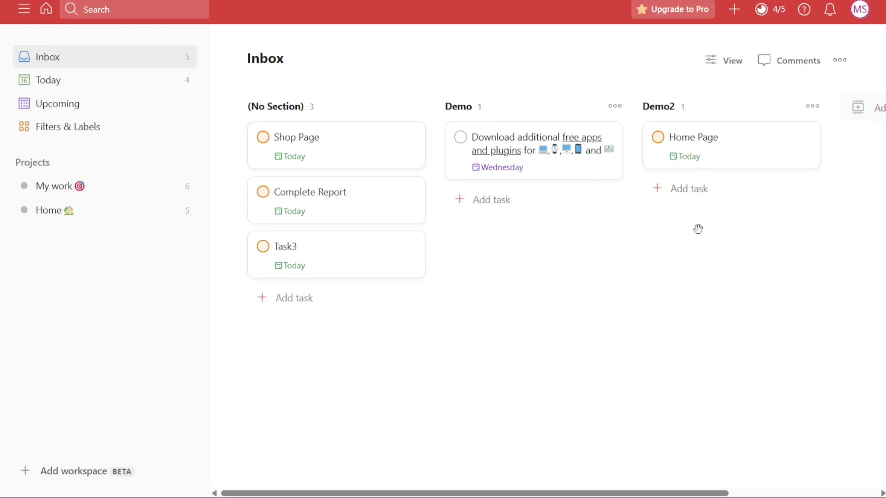
{"action": "left_click_drag", "start_coordinate": [350, 210], "coordinate": [538, 214]}
{"action": "key", "text": "shift+v"}
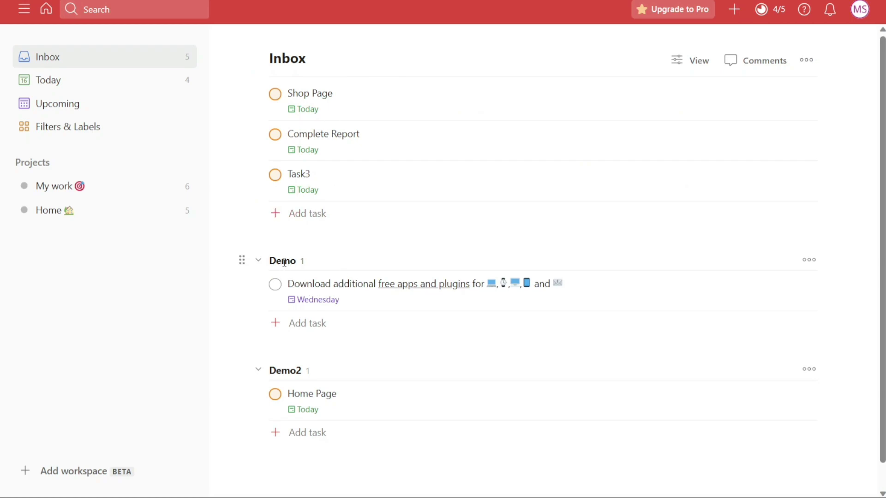